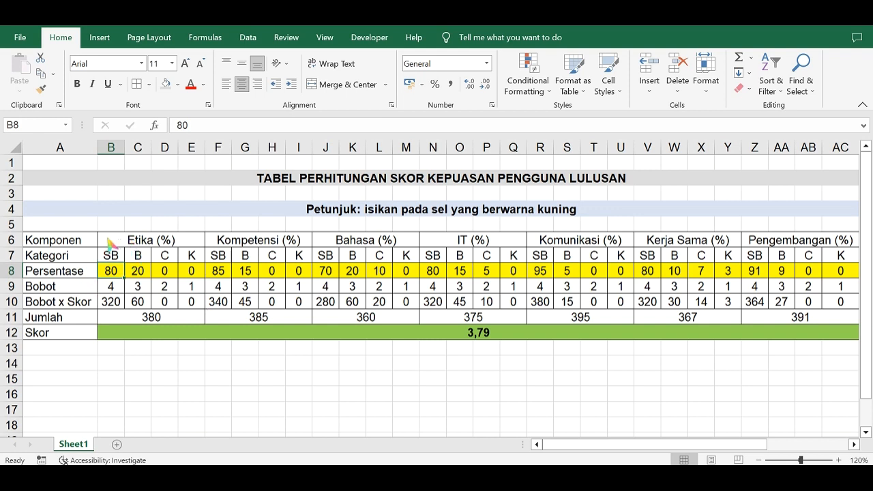
Examine the Etika percentages entered for the SB, B, C and K categories
{"action": "left_click_drag", "start_coordinate": [107, 242], "coordinate": [192, 272]}
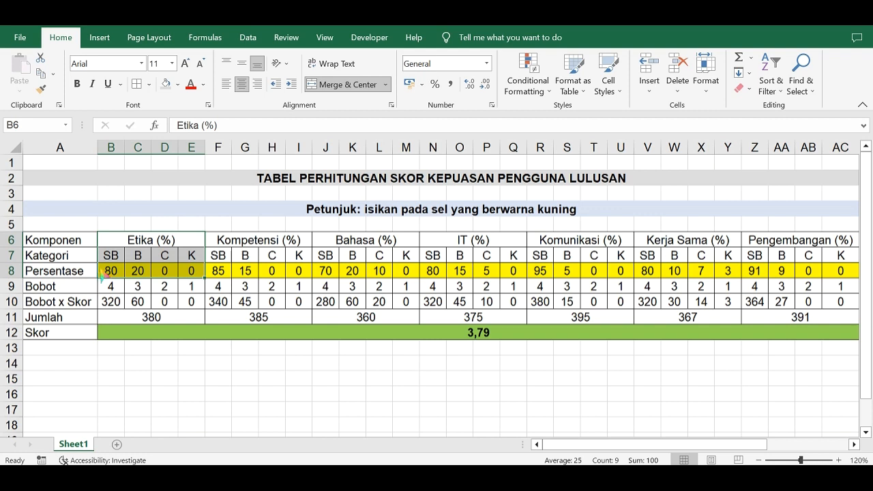
{"action": "left_click", "coordinate": [114, 272]}
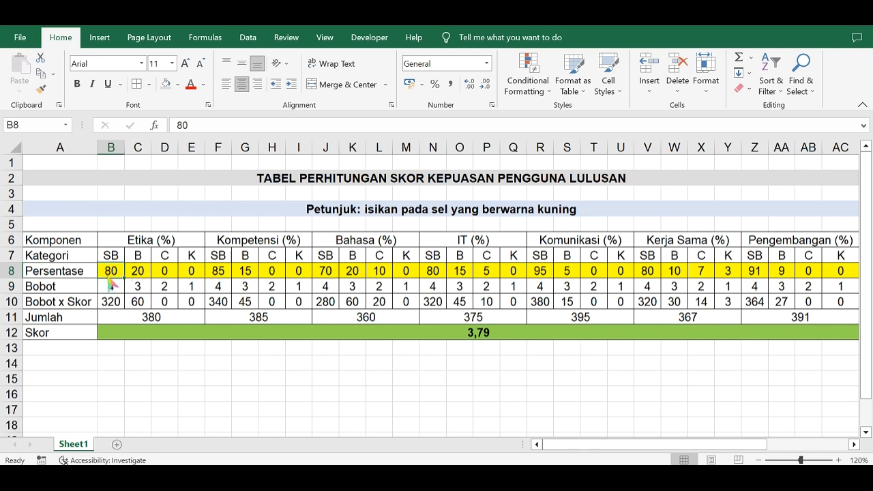
{"action": "left_click", "coordinate": [142, 272]}
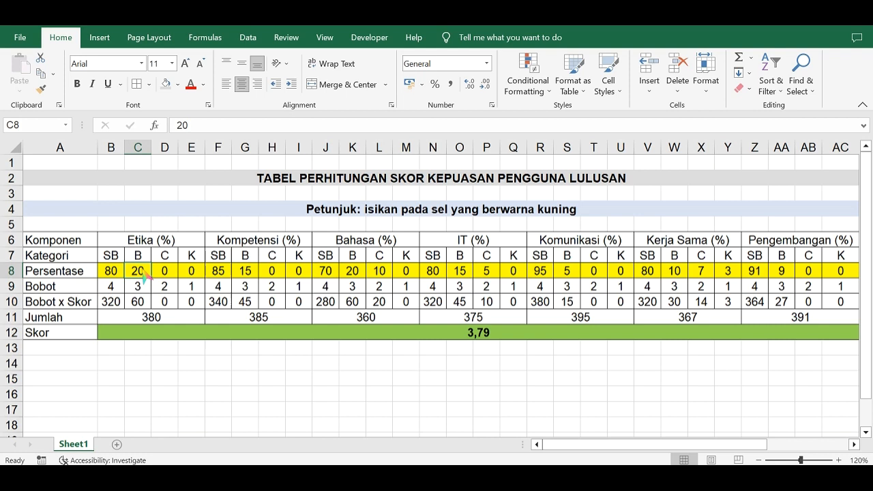
{"action": "left_click_drag", "start_coordinate": [110, 273], "coordinate": [202, 277]}
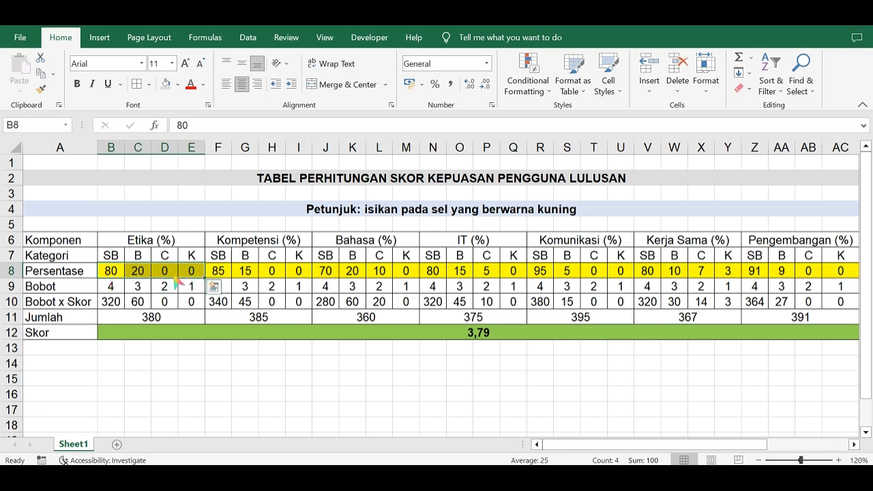
Compare each Etika category, from SB to K, with its weight in the Bobot row
{"action": "left_click", "coordinate": [119, 289]}
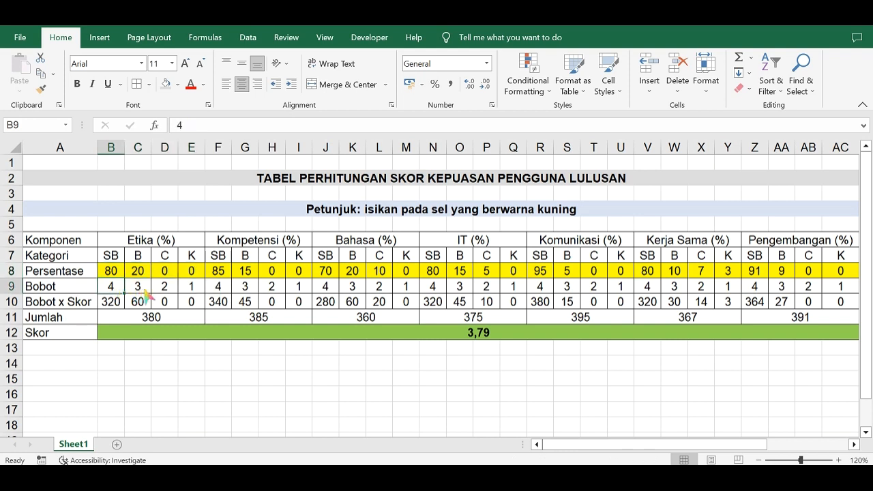
{"action": "left_click", "coordinate": [115, 258]}
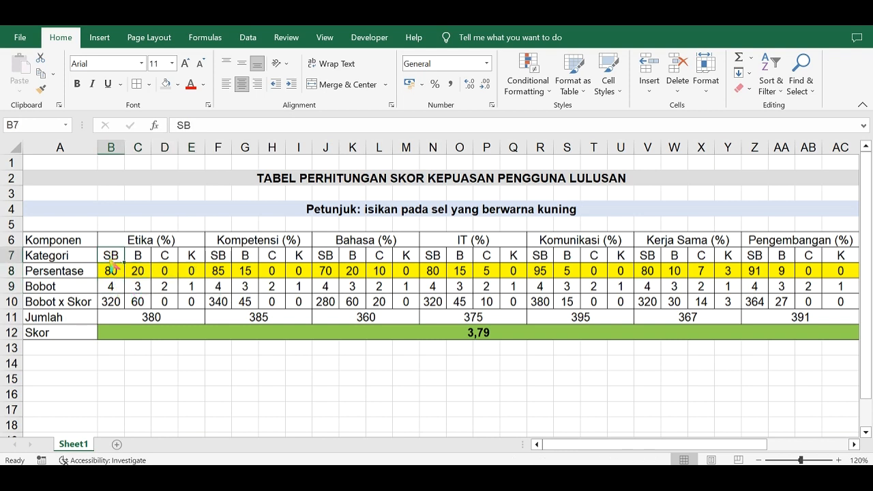
{"action": "left_click", "coordinate": [112, 288]}
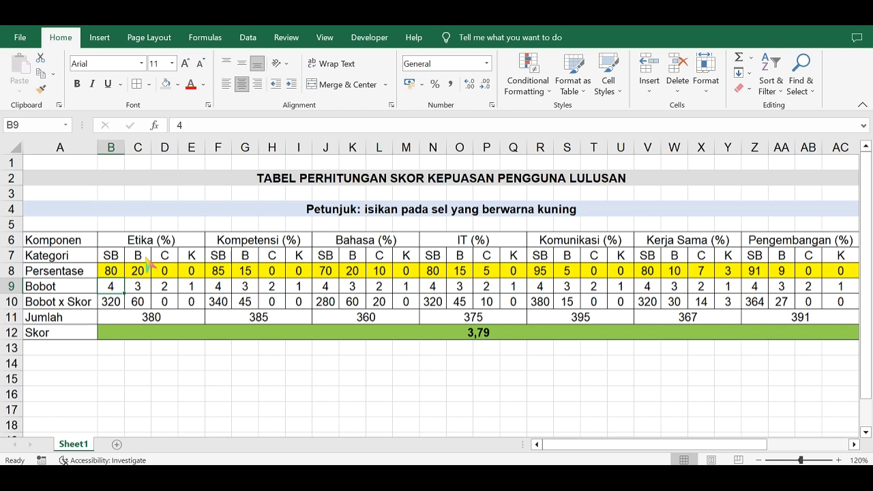
{"action": "left_click", "coordinate": [143, 258]}
{"action": "left_click", "coordinate": [142, 282]}
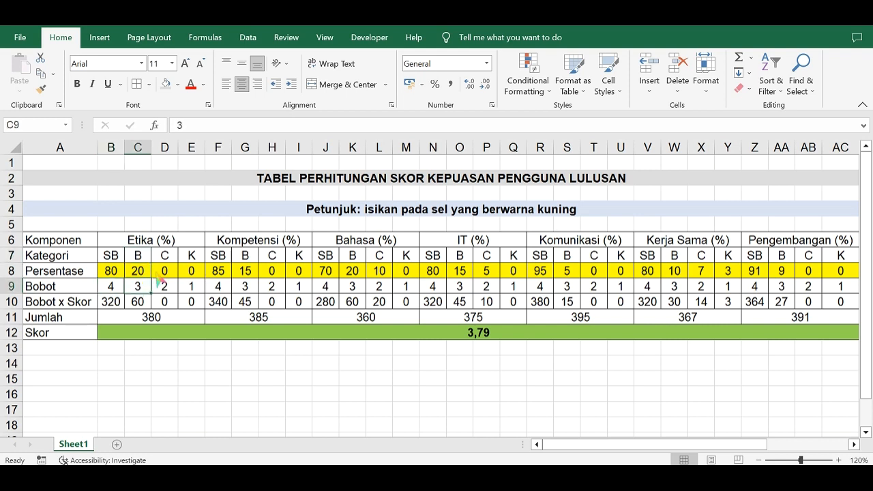
{"action": "left_click", "coordinate": [167, 260]}
{"action": "left_click", "coordinate": [168, 283]}
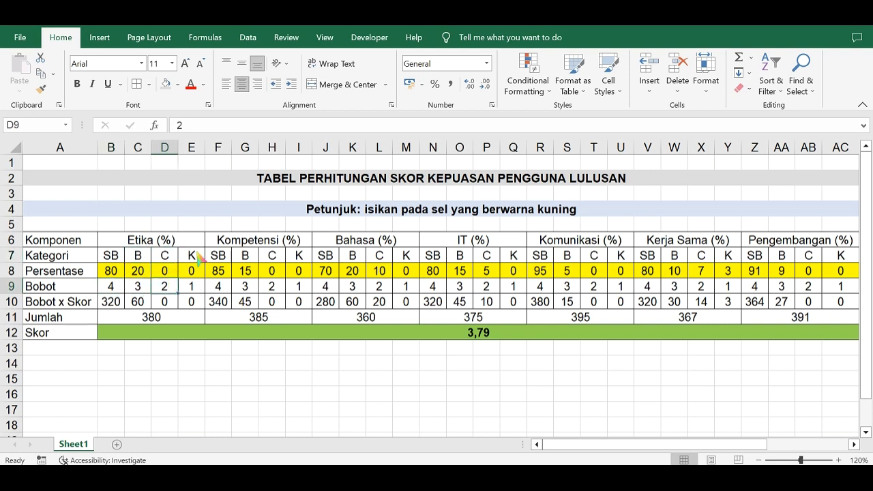
{"action": "left_click", "coordinate": [198, 259]}
{"action": "left_click", "coordinate": [197, 288]}
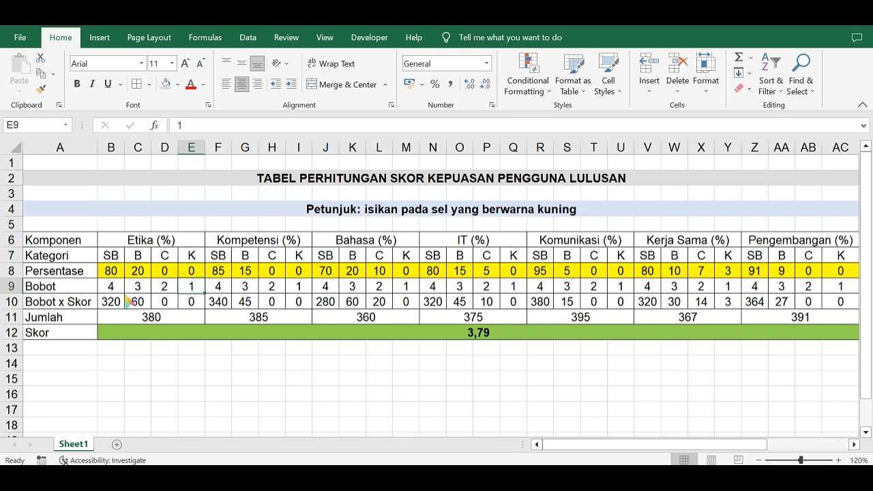
Inspect the Etika formulas in the Bobot x Skor row and the Jumlah row
{"action": "left_click", "coordinate": [112, 303]}
{"action": "left_click_drag", "start_coordinate": [42, 302], "coordinate": [194, 308]}
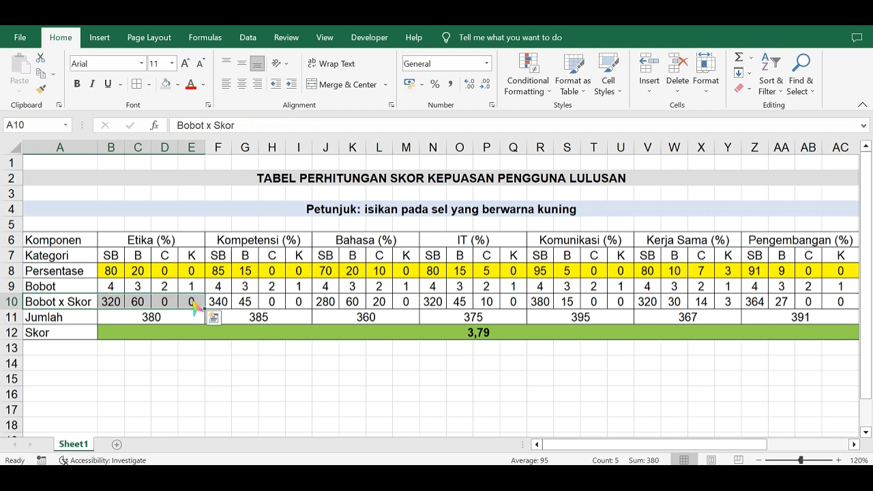
{"action": "left_click", "coordinate": [145, 323]}
{"action": "left_click_drag", "start_coordinate": [113, 302], "coordinate": [191, 305]}
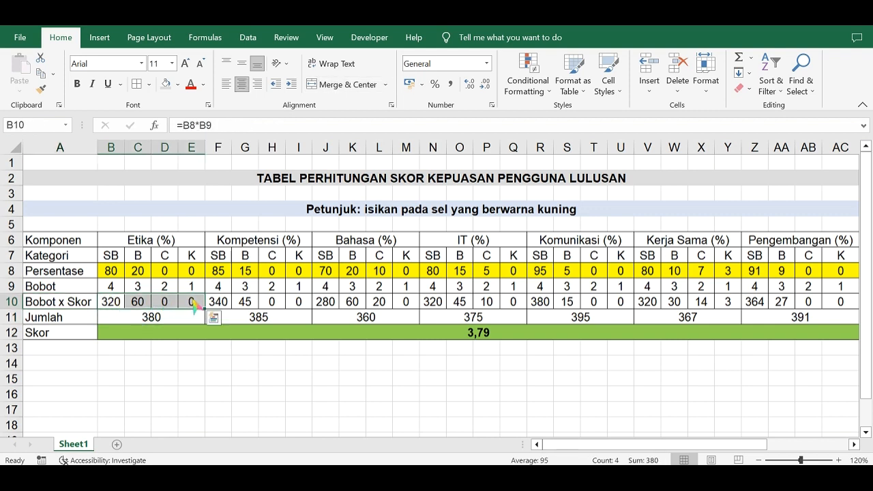
{"action": "left_click", "coordinate": [167, 325]}
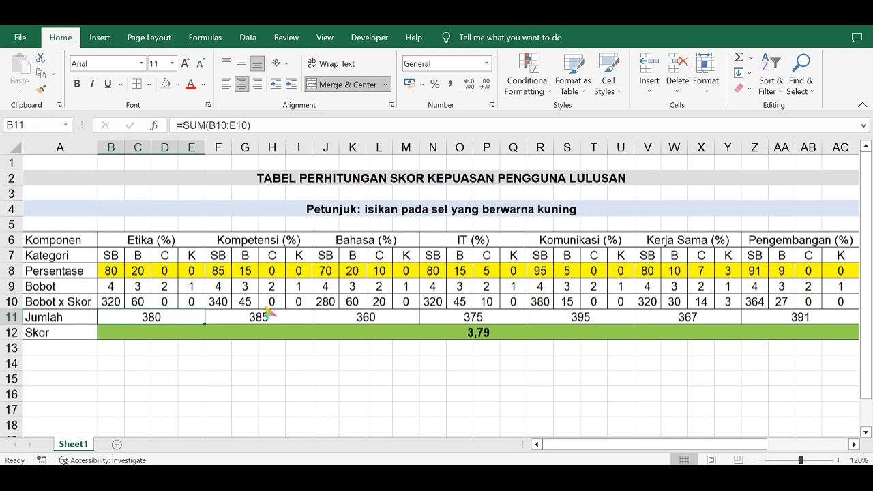
Review the category, percentage and weight rows of the components from Kompetensi onward
{"action": "left_click_drag", "start_coordinate": [220, 257], "coordinate": [684, 288]}
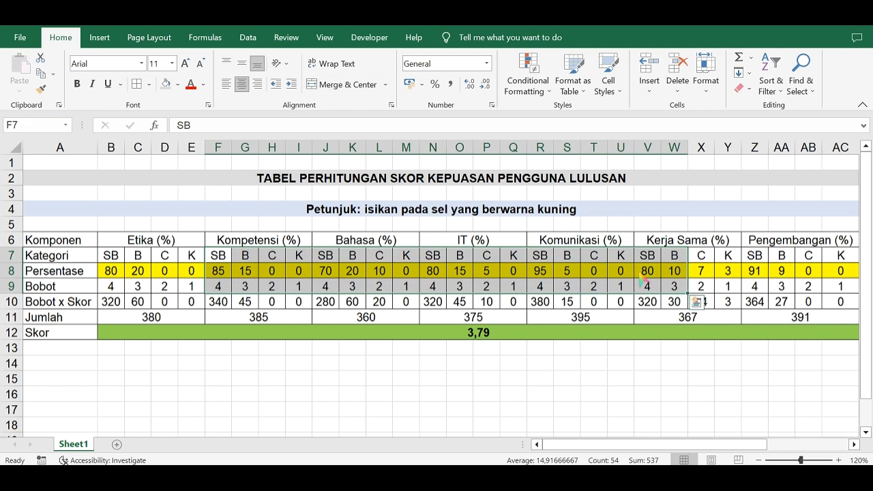
{"action": "left_click", "coordinate": [215, 272]}
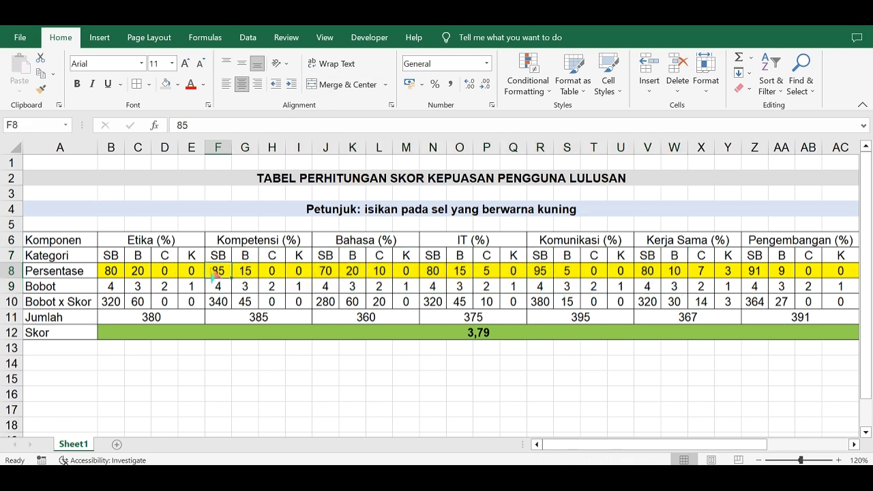
{"action": "key", "text": "ctrl+shift+Right"}
{"action": "key", "text": "ctrl+shift+Left"}
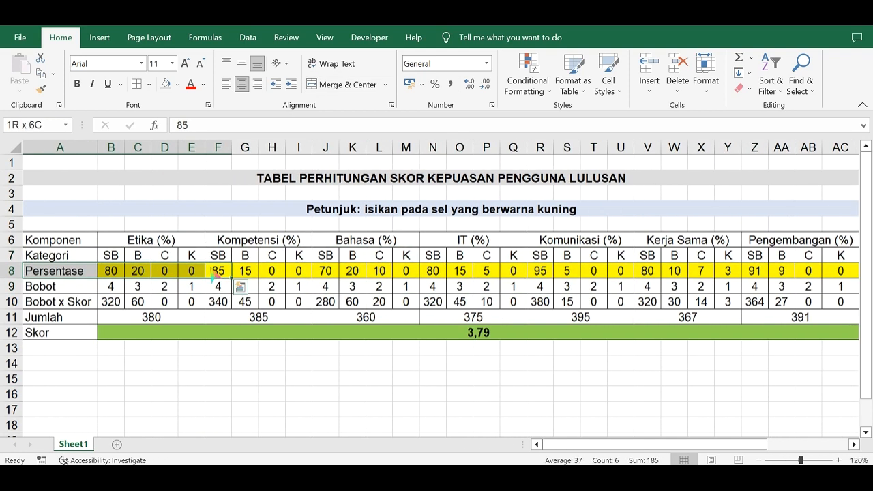
{"action": "left_click", "coordinate": [214, 274]}
{"action": "mouse_move", "coordinate": [215, 278]}
{"action": "left_mouse_down"}
{"action": "mouse_move", "coordinate": [251, 274]}
{"action": "mouse_move", "coordinate": [225, 273]}
{"action": "left_mouse_up"}
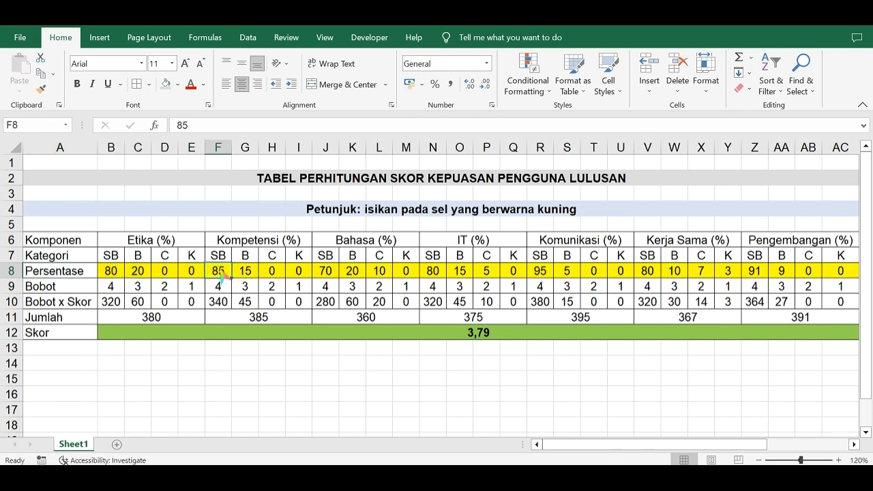
Examine the Persentase values of Bahasa and IT by selecting each component's four cells, and check the Komunikasi SB percentage
{"action": "scroll", "coordinate": [223, 273], "scroll_direction": "up", "scroll_amount": 1}
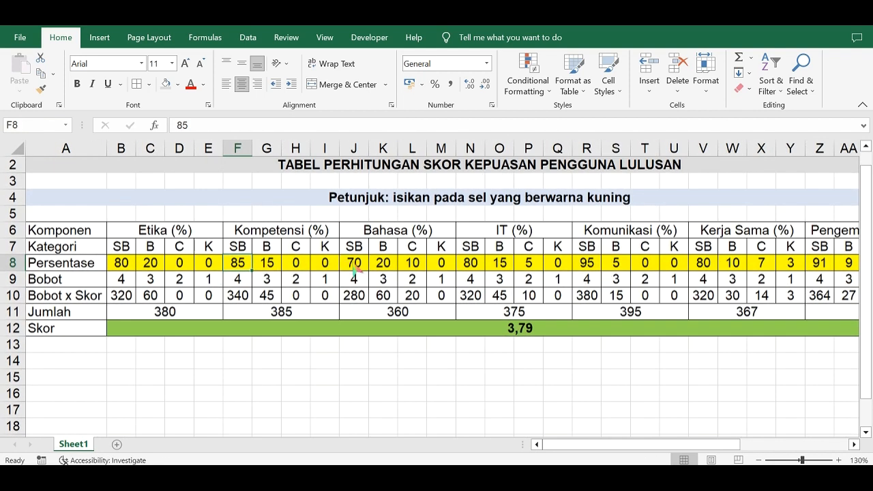
{"action": "left_click", "coordinate": [353, 268]}
{"action": "key", "text": "shift+Right"}
{"action": "key", "text": "shift+Right"}
{"action": "key", "text": "shift+Right"}
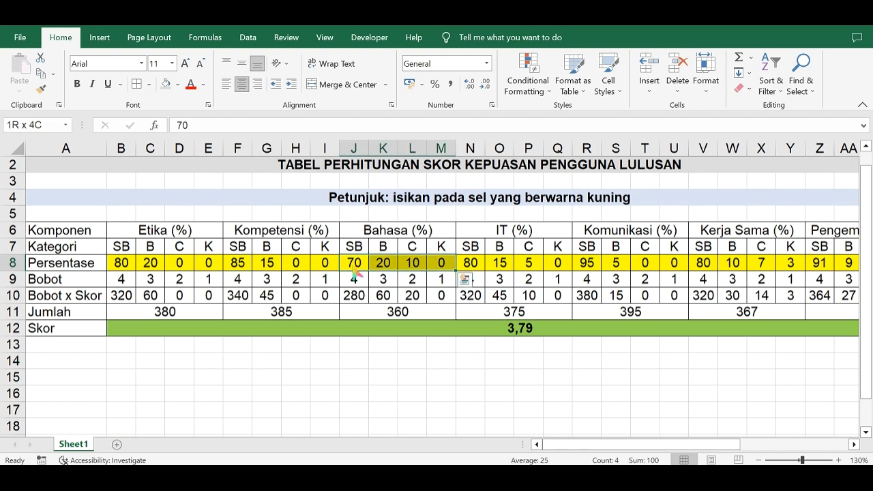
{"action": "key", "text": "Right"}
{"action": "key", "text": "Right"}
{"action": "key", "text": "Right"}
{"action": "key", "text": "Right"}
{"action": "key", "text": "shift+Right"}
{"action": "key", "text": "shift+Right"}
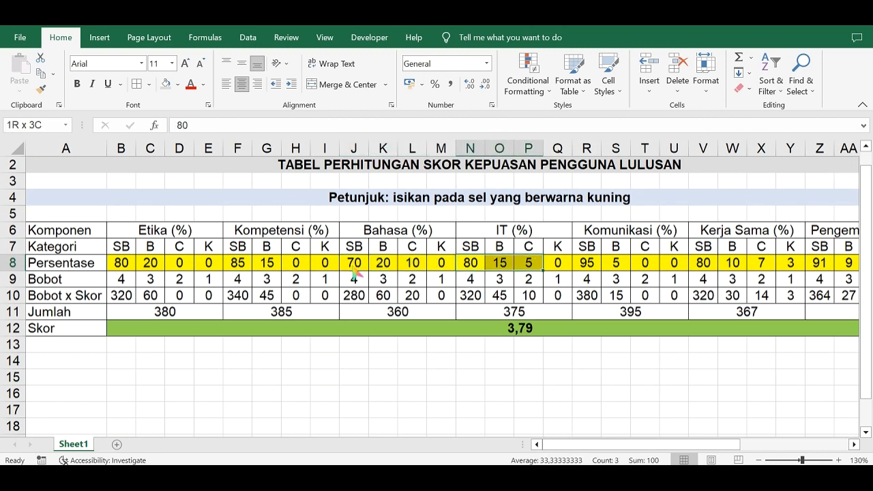
{"action": "key", "text": "shift+Right"}
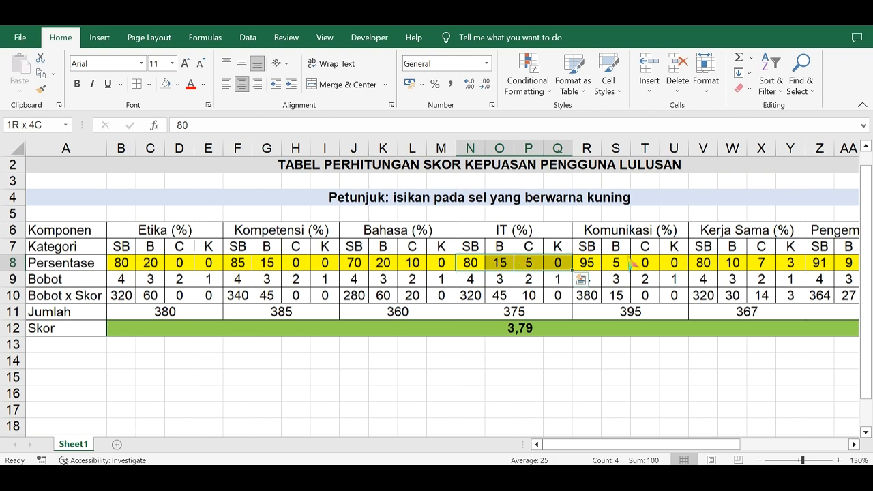
{"action": "left_click", "coordinate": [587, 265]}
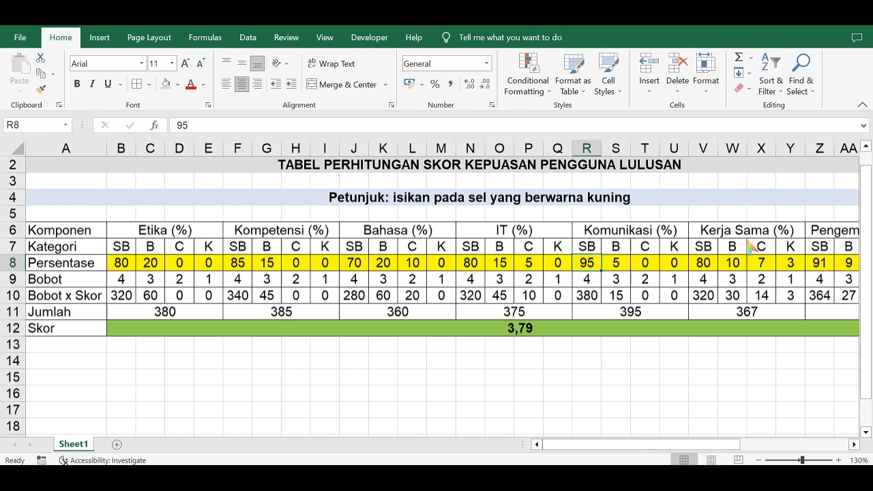
{"action": "left_click", "coordinate": [764, 460]}
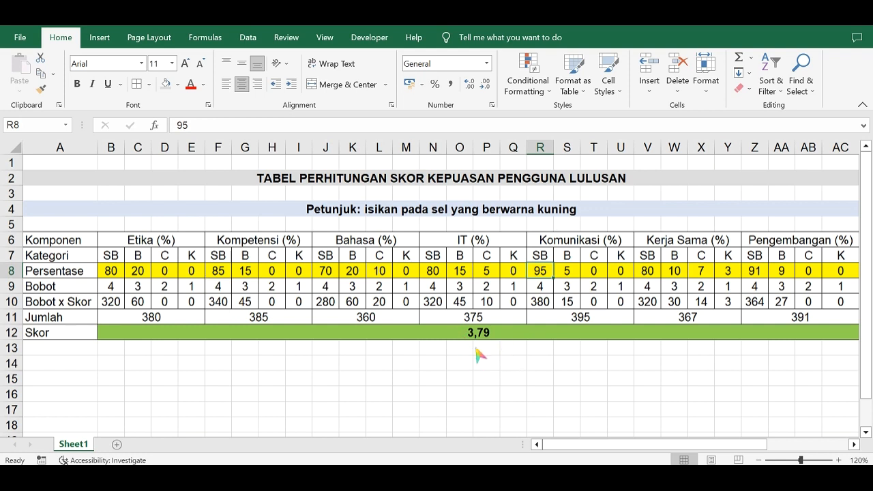
Set the Etika percentages to 100 for SB and 0 for B
{"action": "left_click", "coordinate": [117, 275]}
{"action": "type", "text": "100"}
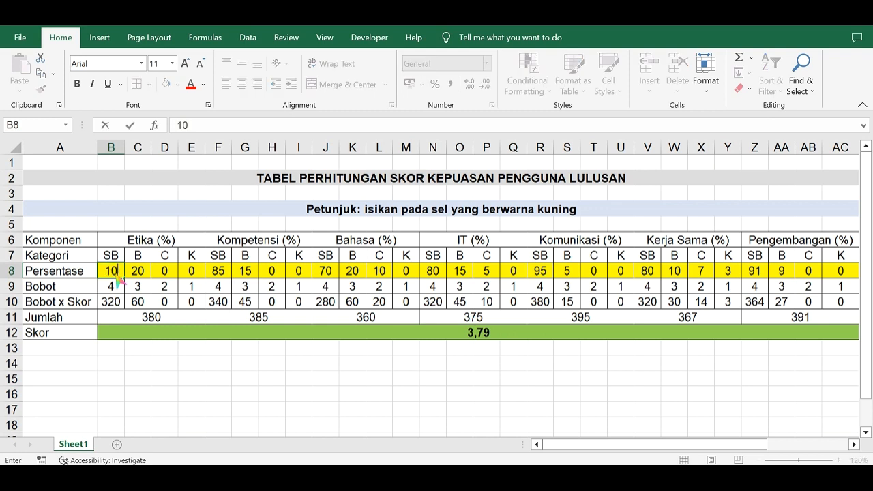
{"action": "key", "text": "Tab"}
{"action": "type", "text": "0"}
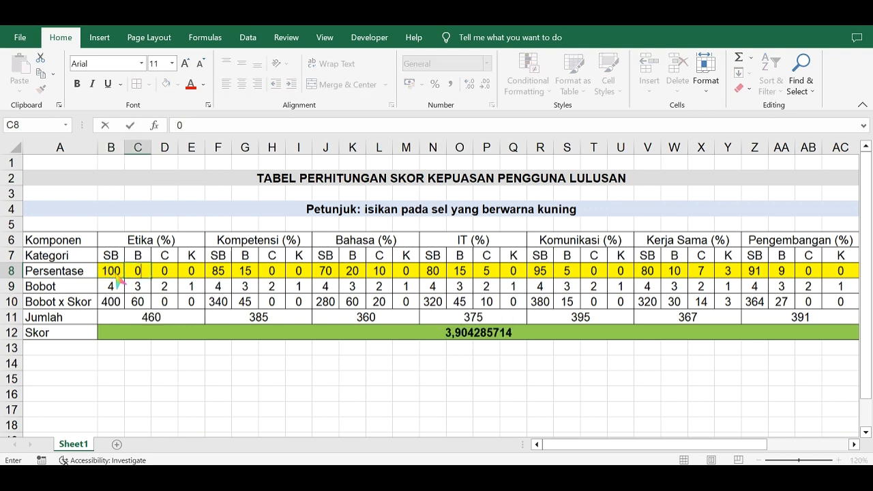
{"action": "key", "text": "Tab"}
Set the Kompetensi percentages to 100 for SB and 0 for B
{"action": "key", "text": "Tab"}
{"action": "key", "text": "Tab"}
{"action": "type", "text": "100"}
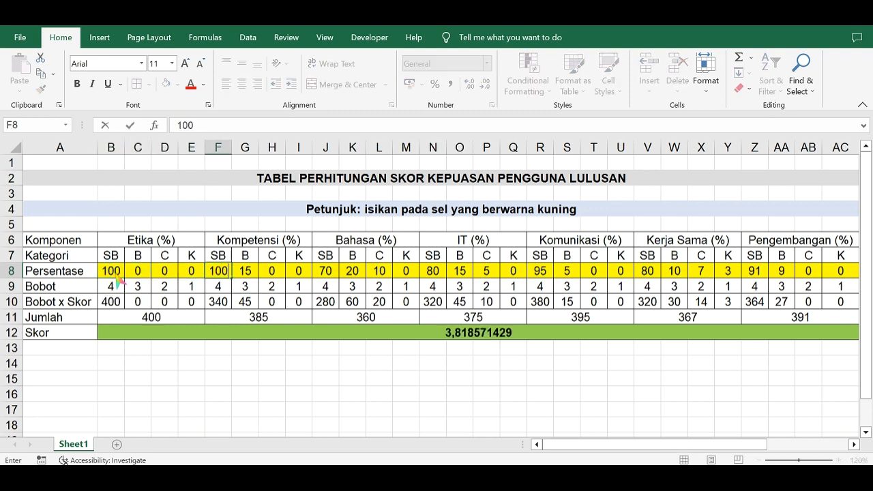
{"action": "key", "text": "Tab"}
{"action": "type", "text": "0"}
{"action": "key", "text": "Tab"}
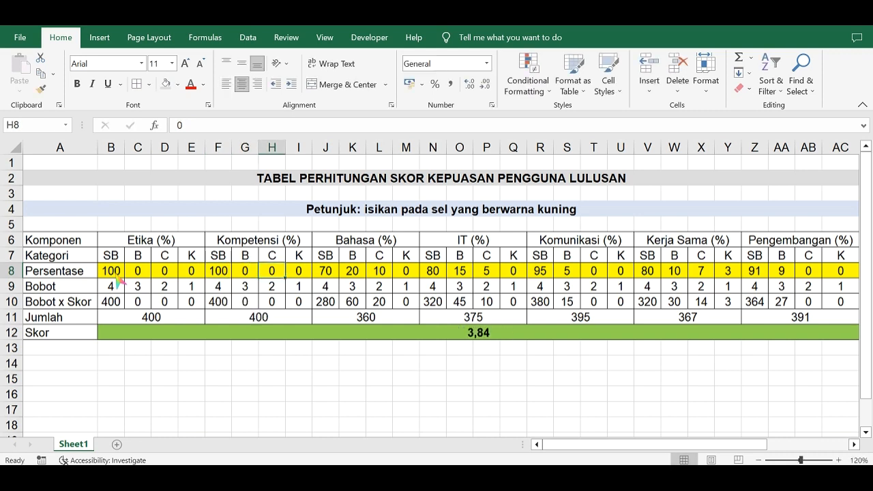
Set the Bahasa percentages to 100 for SB and 0 for both B and C
{"action": "left_click", "coordinate": [326, 274]}
{"action": "type", "text": "100"}
{"action": "key", "text": "Tab"}
{"action": "type", "text": "0"}
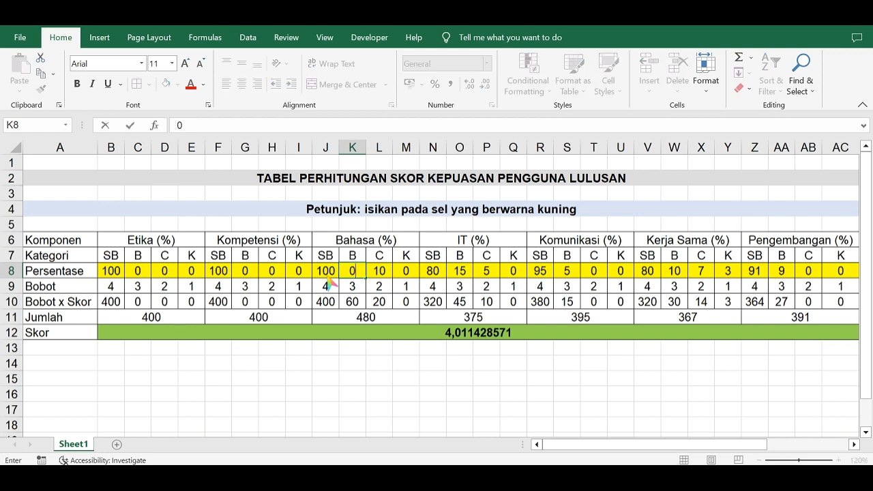
{"action": "key", "text": "Tab"}
{"action": "type", "text": "0"}
{"action": "key", "text": "Tab"}
Set the IT percentages to 100 for SB and 0 for both B and C
{"action": "key", "text": "Tab"}
{"action": "key", "text": "Tab"}
{"action": "key", "text": "shift+Tab"}
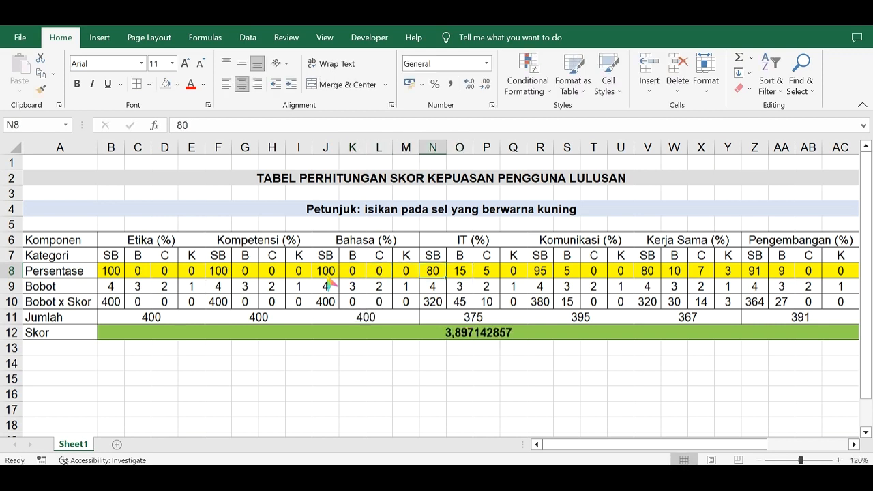
{"action": "type", "text": "100"}
{"action": "key", "text": "Tab"}
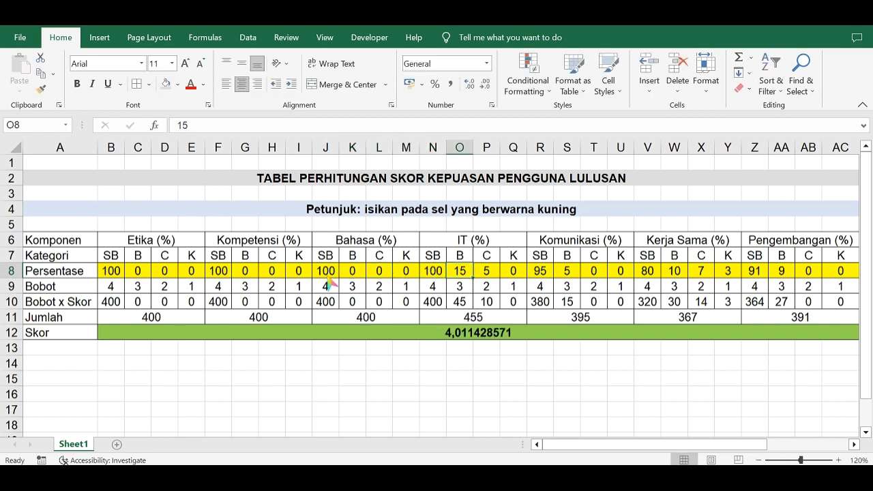
{"action": "type", "text": "0"}
{"action": "key", "text": "Tab"}
{"action": "type", "text": "0"}
{"action": "key", "text": "Tab"}
Set the Komunikasi percentages to 100 for SB and 0 for B
{"action": "key", "text": "Tab"}
{"action": "type", "text": "100"}
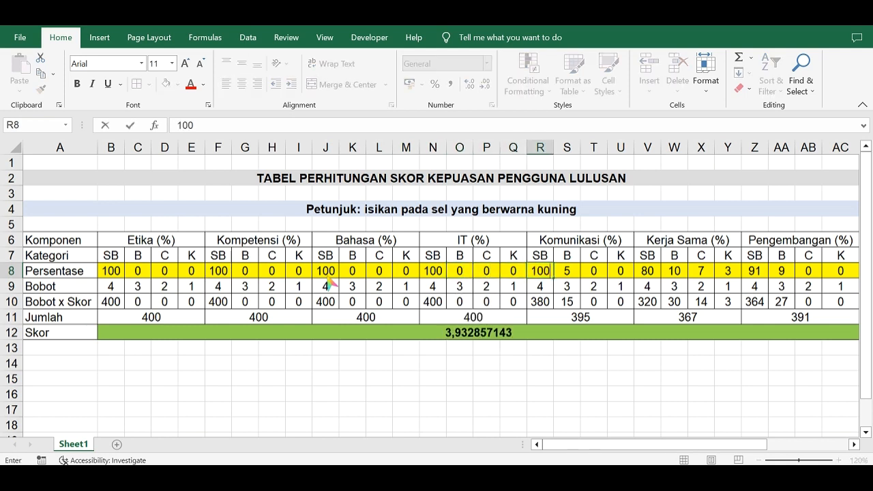
{"action": "key", "text": "Tab"}
{"action": "type", "text": "0"}
{"action": "key", "text": "Tab"}
Set the Kerja Sama percentages to 100 for SB and 0 for B, C and K
{"action": "key", "text": "Tab"}
{"action": "key", "text": "Tab"}
{"action": "type", "text": "100"}
{"action": "key", "text": "Tab"}
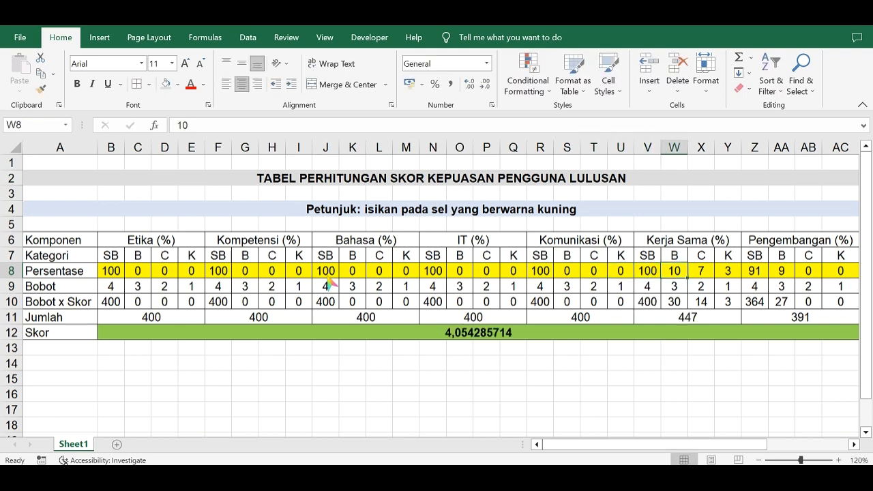
{"action": "type", "text": "0"}
{"action": "key", "text": "Tab"}
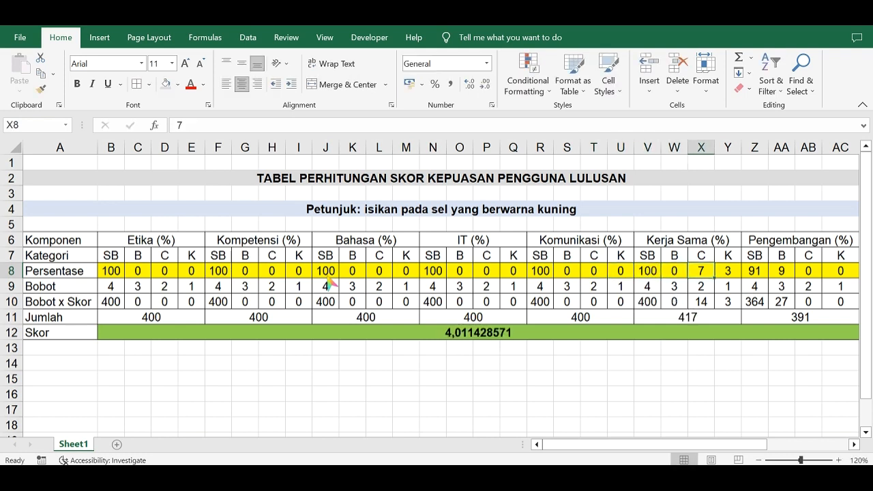
{"action": "type", "text": "0"}
{"action": "key", "text": "Tab"}
{"action": "type", "text": "0"}
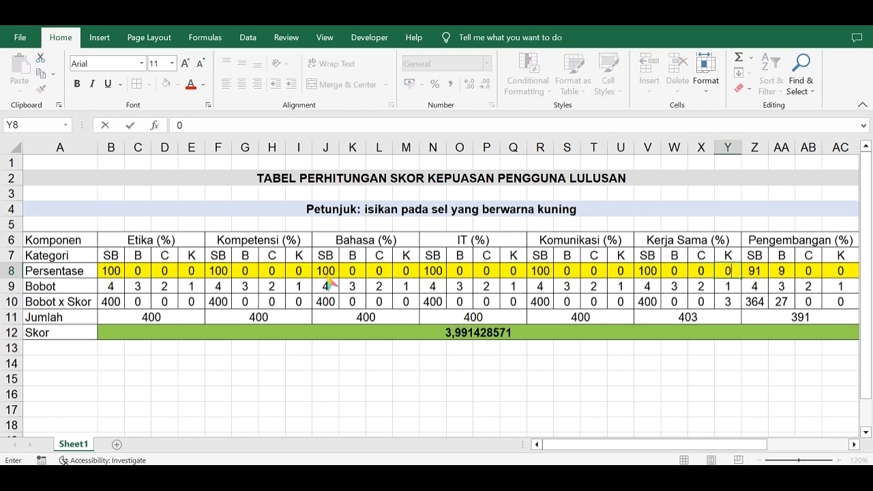
{"action": "key", "text": "Tab"}
Set the Pengembangan percentages to 100 for SB and 0 for B, and select the whole Persentase row to review it
{"action": "type", "text": "100"}
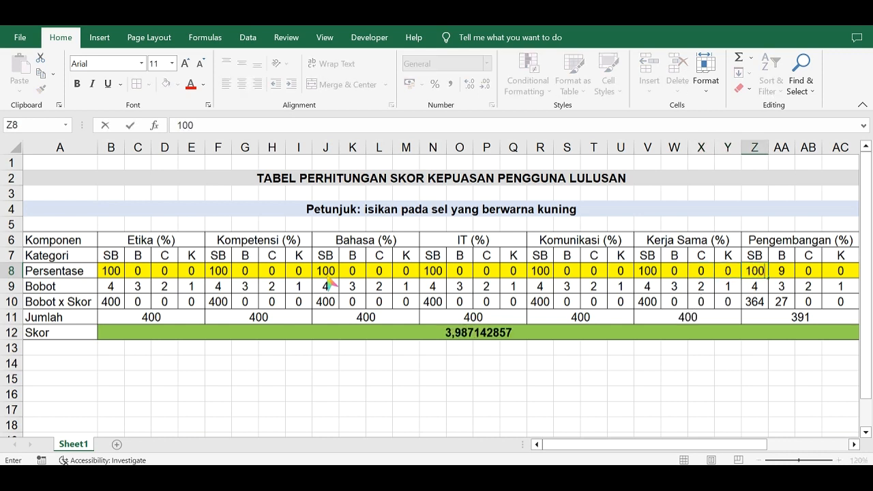
{"action": "key", "text": "Tab"}
{"action": "type", "text": "1"}
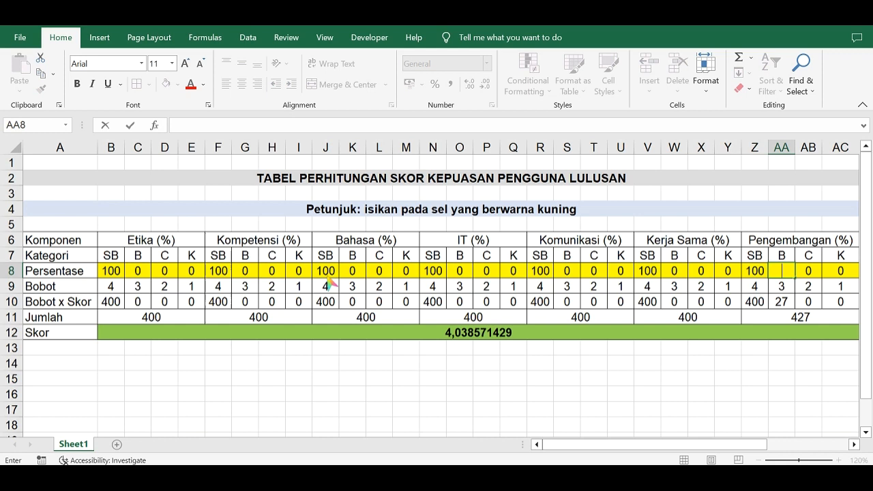
{"action": "key", "text": "Down"}
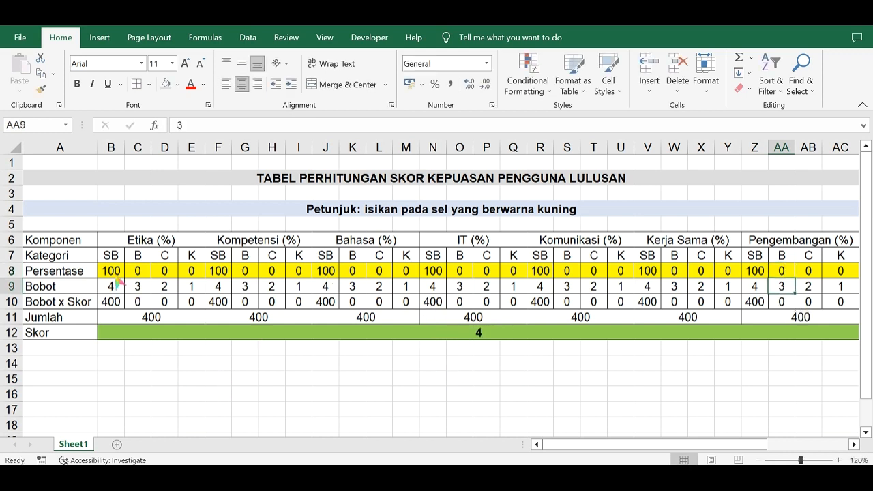
{"action": "left_click_drag", "start_coordinate": [112, 273], "coordinate": [846, 280]}
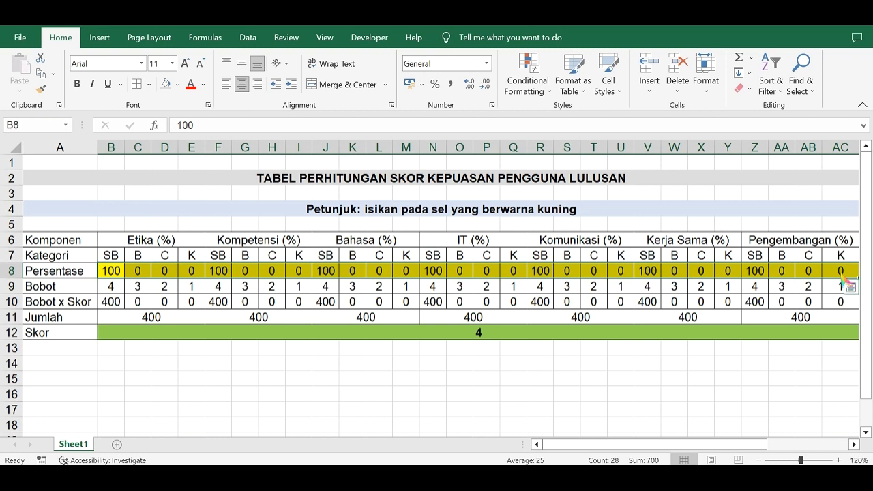
{"action": "left_click", "coordinate": [738, 378]}
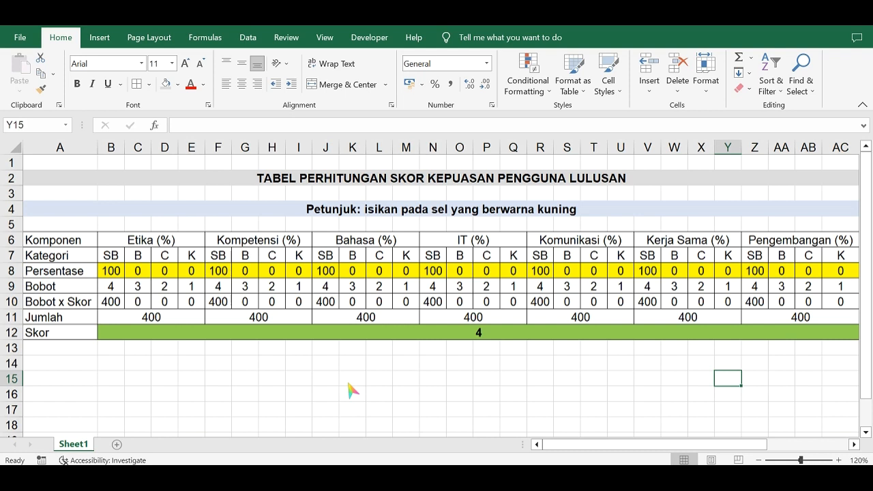
Set the Etika percentages to 90 for SB and 10 for B
{"action": "left_click", "coordinate": [114, 274]}
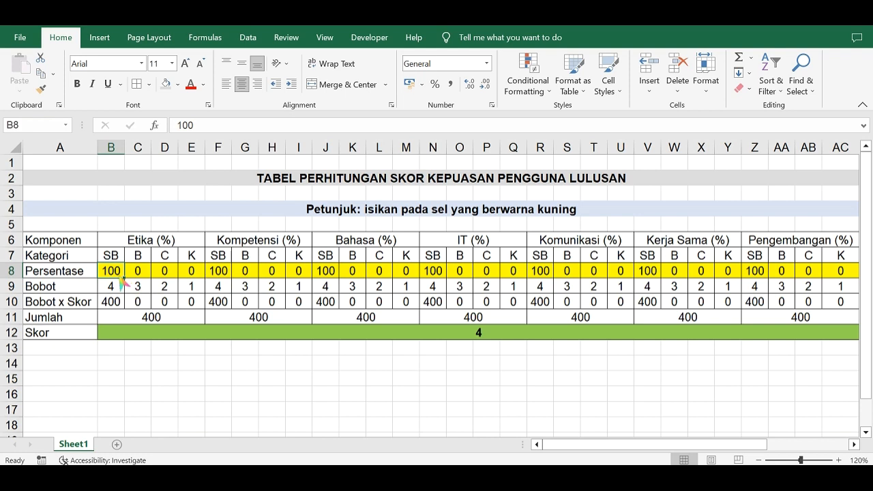
{"action": "type", "text": "90"}
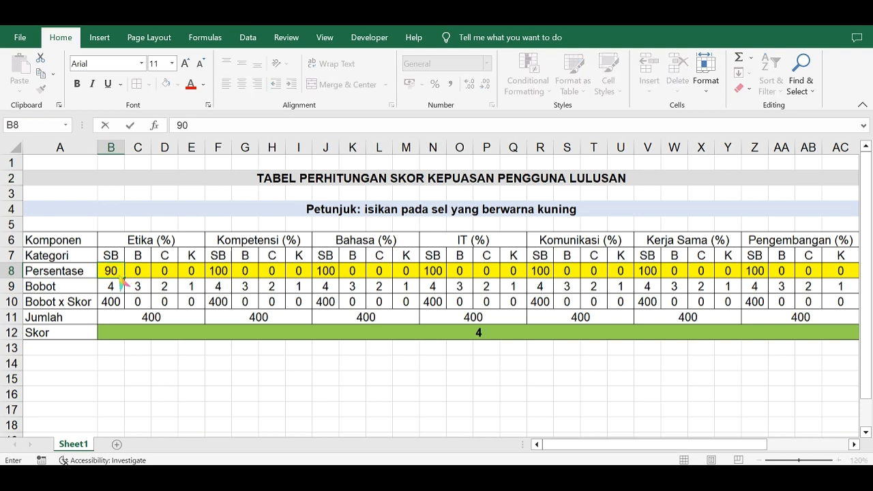
{"action": "key", "text": "Tab"}
{"action": "type", "text": "10"}
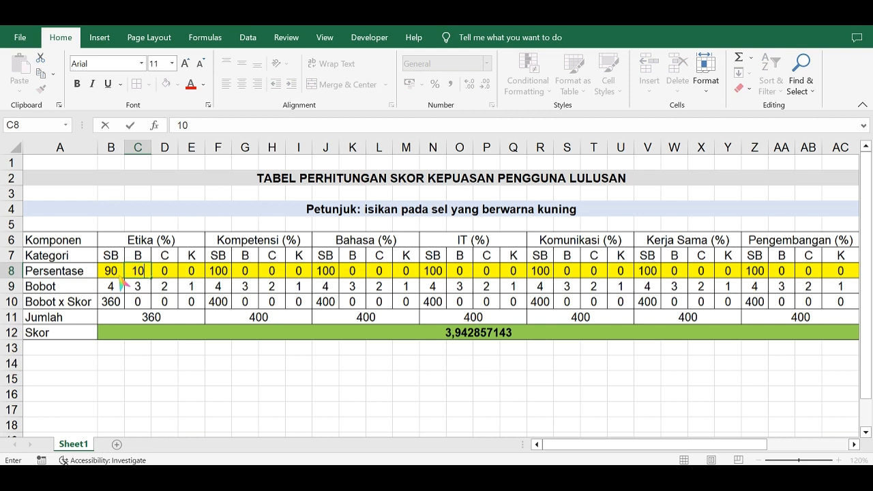
{"action": "key", "text": "Return"}
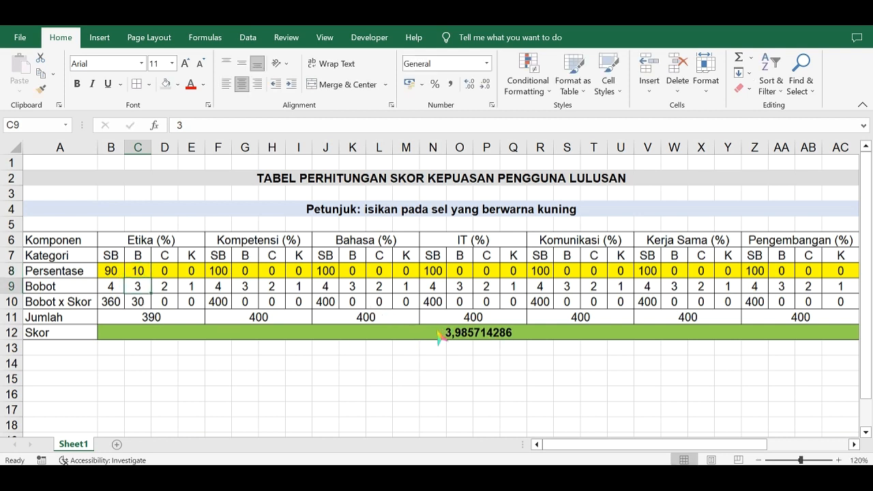
Set the Kompetensi percentages to 85 for SB and 15 for B, and check the sum of both cells
{"action": "left_click", "coordinate": [224, 277]}
{"action": "type", "text": "85"}
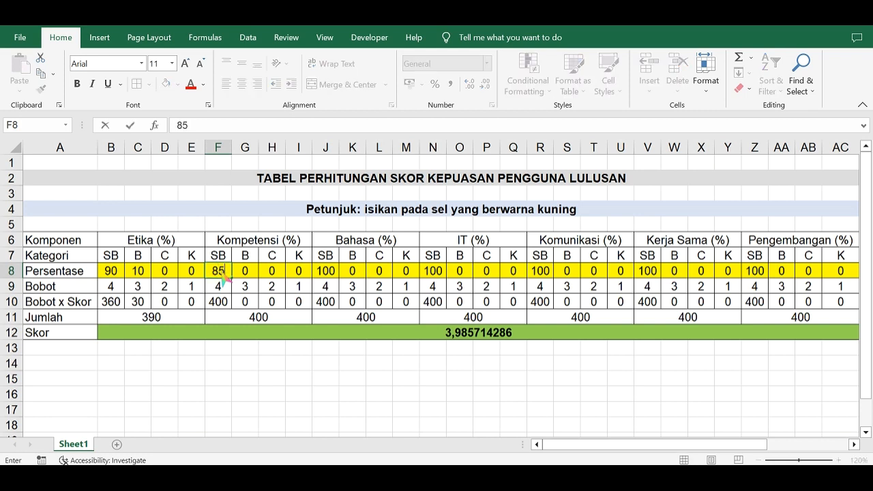
{"action": "key", "text": "Tab"}
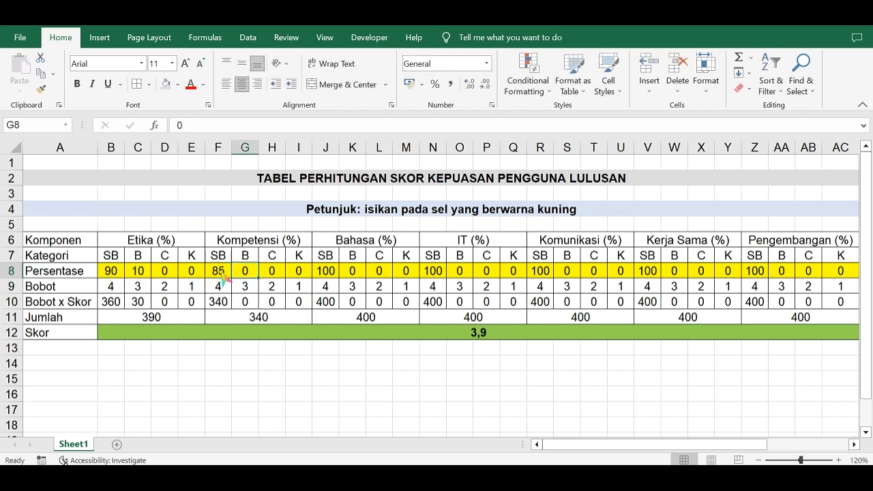
{"action": "type", "text": "15"}
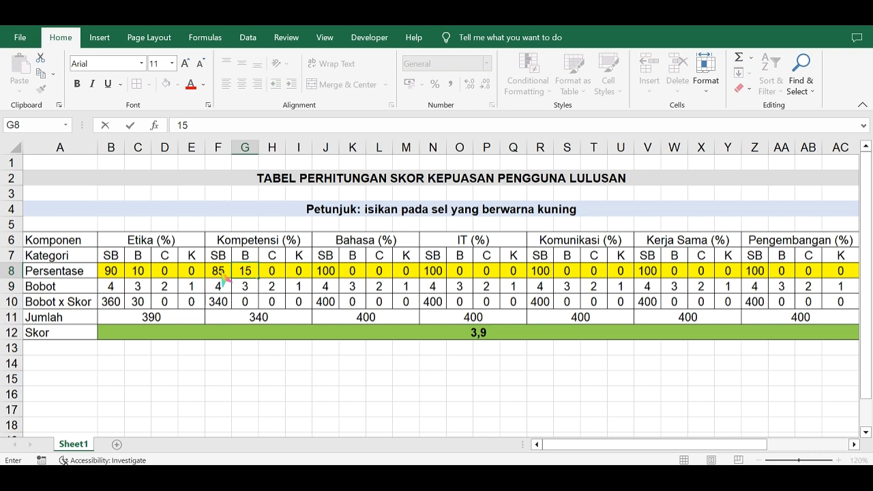
{"action": "key", "text": "ctrl+Return"}
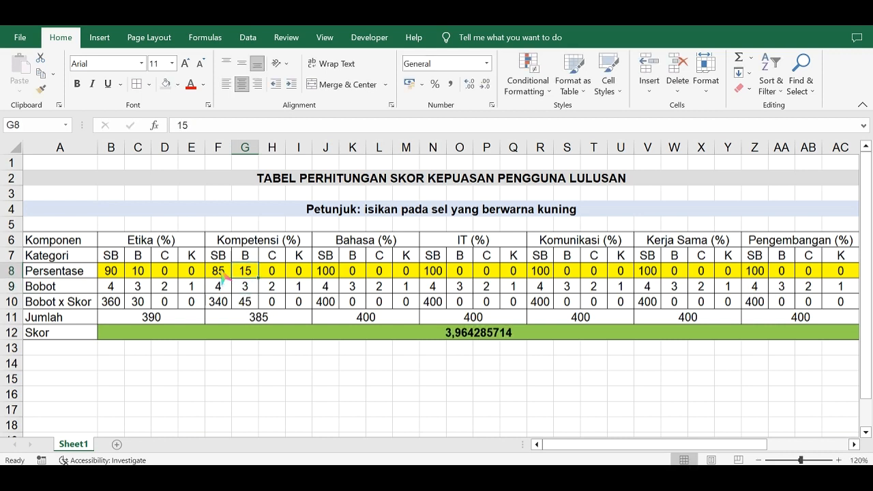
{"action": "left_click_drag", "start_coordinate": [222, 272], "coordinate": [237, 275]}
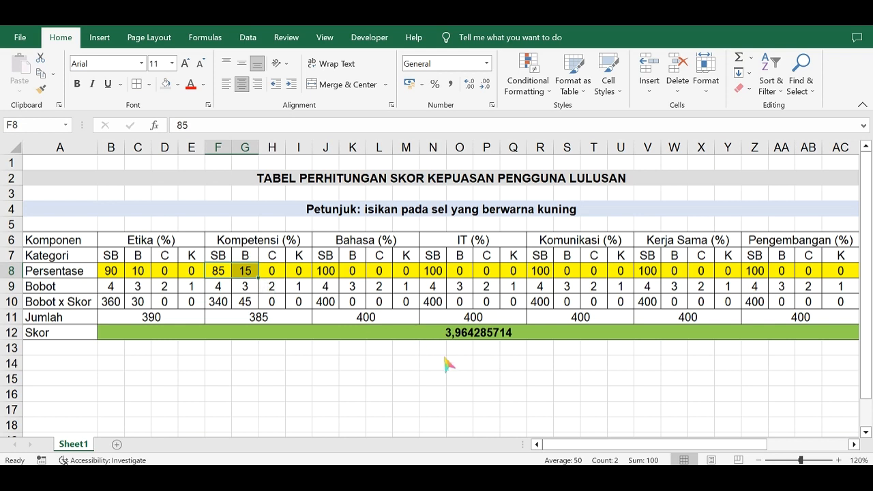
Set the Bahasa percentages to 75 for SB, 15 for B and 10 for C, and check the sum of the three cells
{"action": "left_click", "coordinate": [333, 275]}
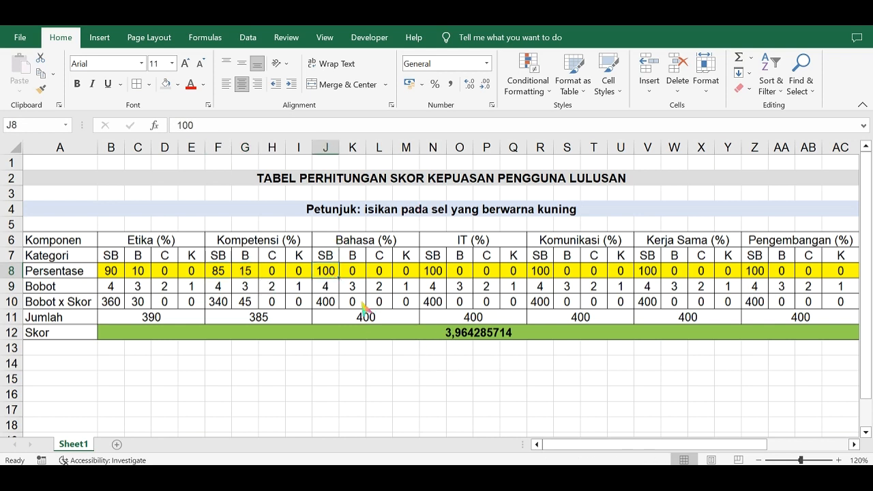
{"action": "type", "text": "75"}
{"action": "key", "text": "Tab"}
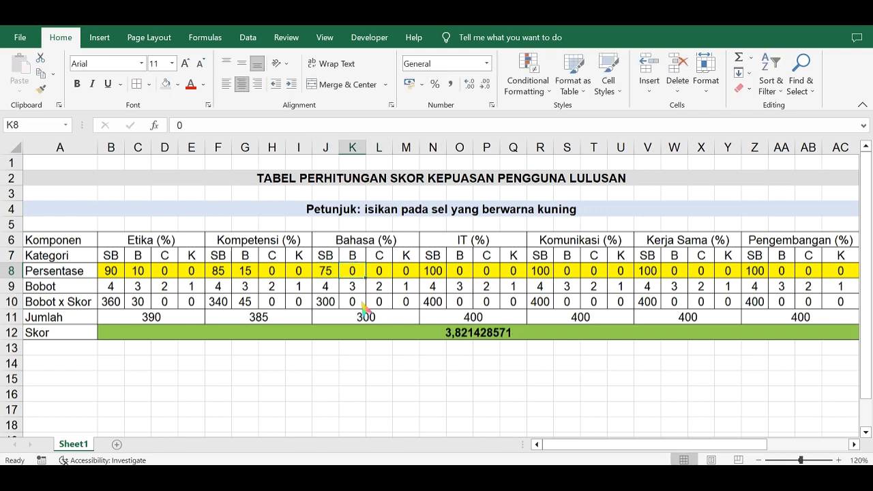
{"action": "type", "text": "15"}
{"action": "key", "text": "Tab"}
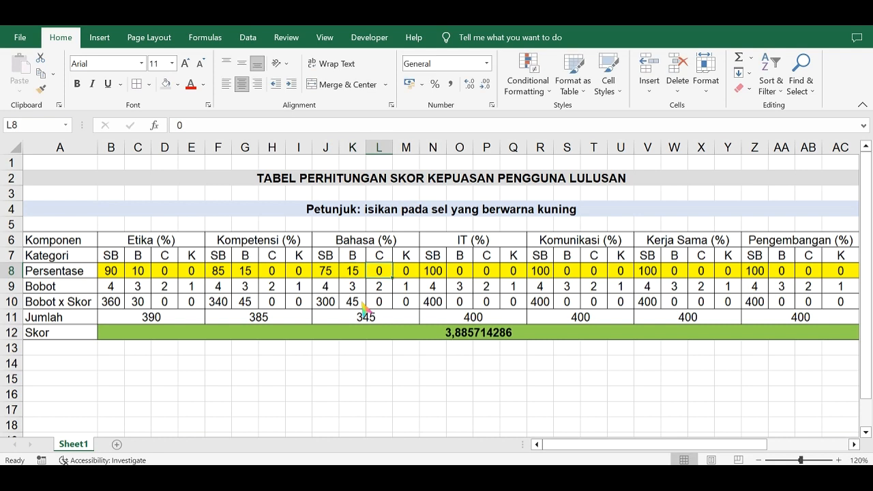
{"action": "type", "text": "10"}
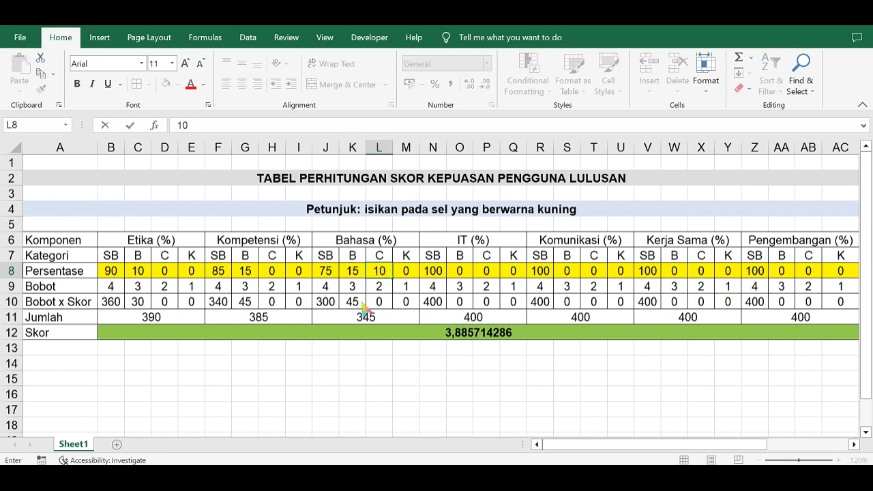
{"action": "key", "text": "Return"}
{"action": "key", "text": "Up"}
{"action": "key", "text": "Left"}
{"action": "key", "text": "Left"}
{"action": "key", "text": "shift+Right"}
{"action": "key", "text": "shift+Right"}
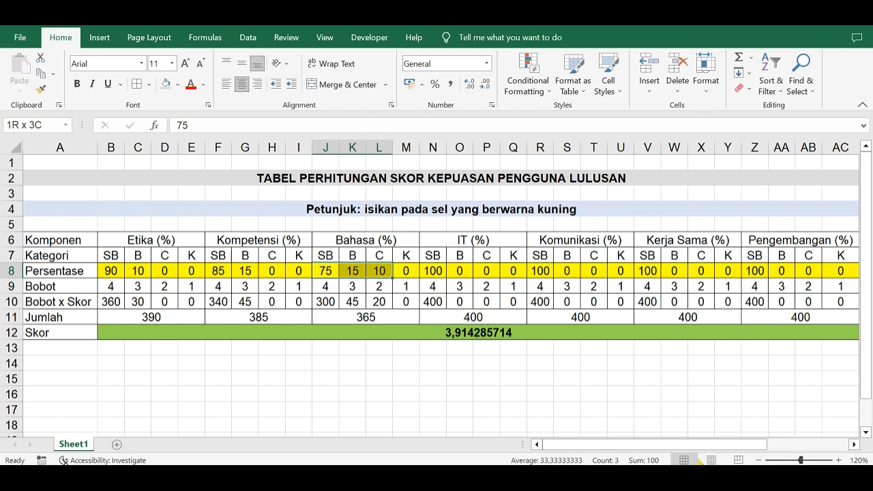
{"action": "left_click", "coordinate": [465, 333]}
Set the IT percentages to 86 for SB and 14 for B, and select both cells to check them
{"action": "left_click", "coordinate": [439, 275]}
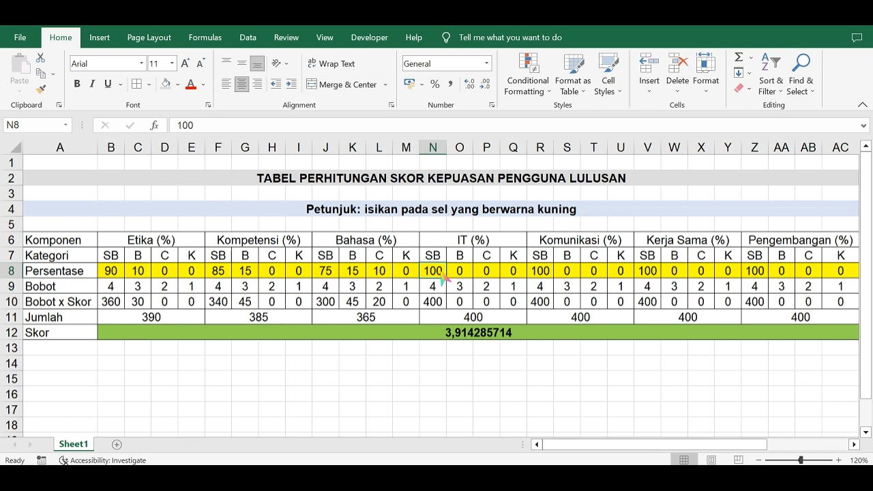
{"action": "type", "text": "8"}
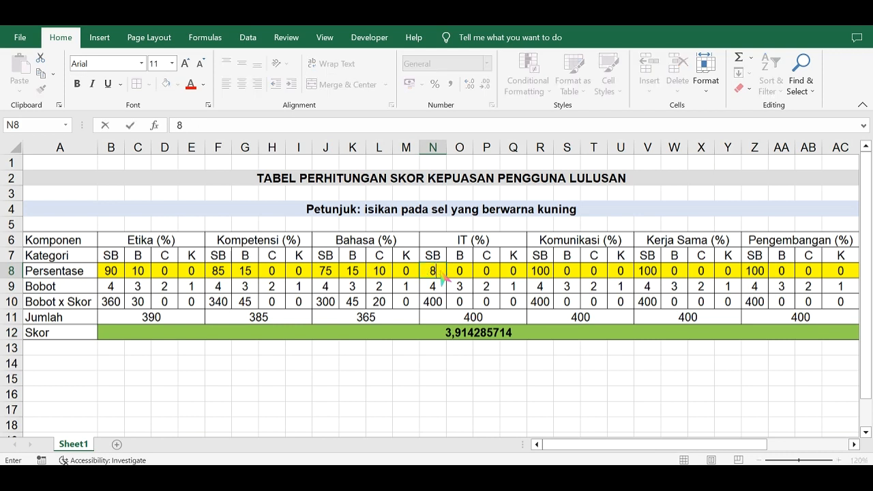
{"action": "type", "text": "6"}
{"action": "key", "text": "Tab"}
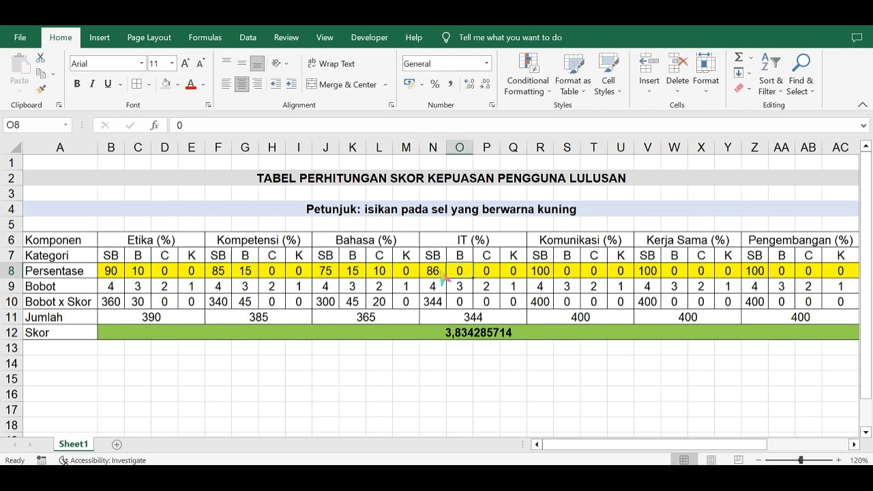
{"action": "type", "text": "14"}
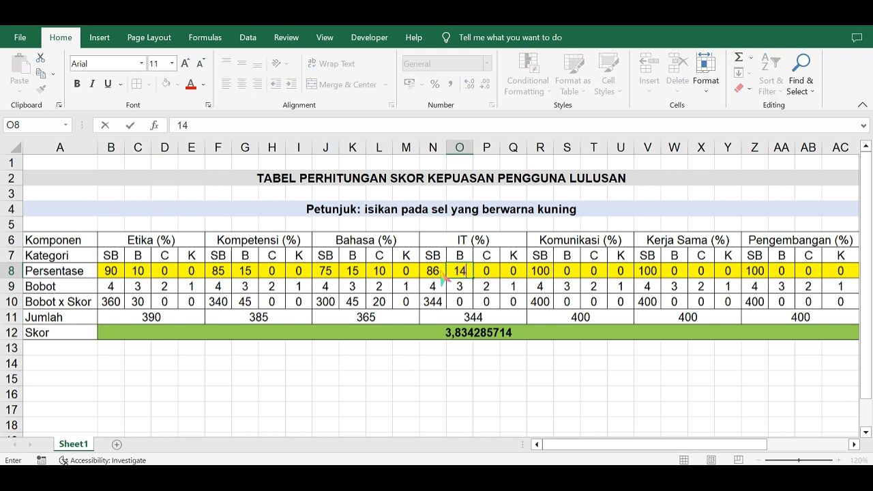
{"action": "key", "text": "Tab"}
{"action": "key", "text": "Left"}
{"action": "left_click", "coordinate": [442, 274]}
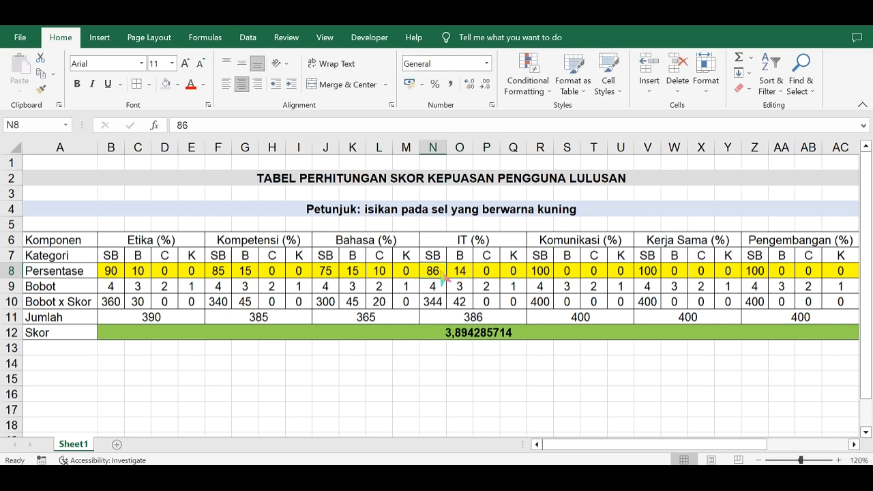
{"action": "key", "text": "shift+Right"}
Set the Komunikasi percentages to 89 for SB and 11 for B, and check the sum of both cells
{"action": "key", "text": "Right"}
{"action": "key", "text": "Right"}
{"action": "key", "text": "Right"}
{"action": "key", "text": "Right"}
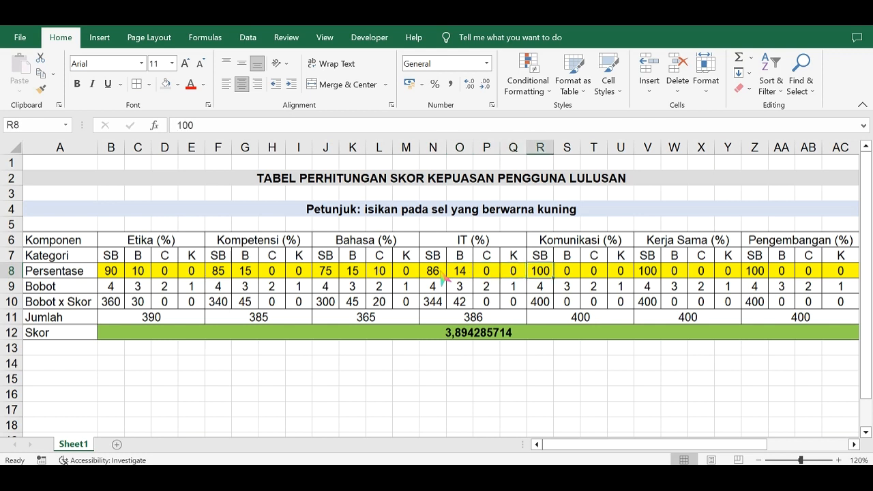
{"action": "type", "text": "89"}
{"action": "key", "text": "Tab"}
{"action": "type", "text": "11"}
{"action": "key", "text": "Return"}
{"action": "key", "text": "Up"}
{"action": "key", "text": "Left"}
{"action": "key", "text": "shift+Right"}
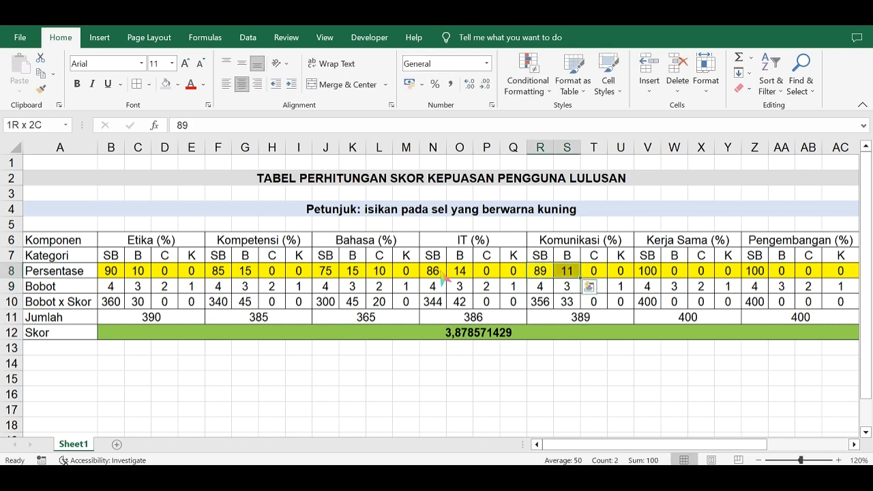
Set the Kerja Sama percentages to 95 for SB and 5 for B
{"action": "key", "text": "Right"}
{"action": "key", "text": "Right"}
{"action": "key", "text": "Right"}
{"action": "key", "text": "Right"}
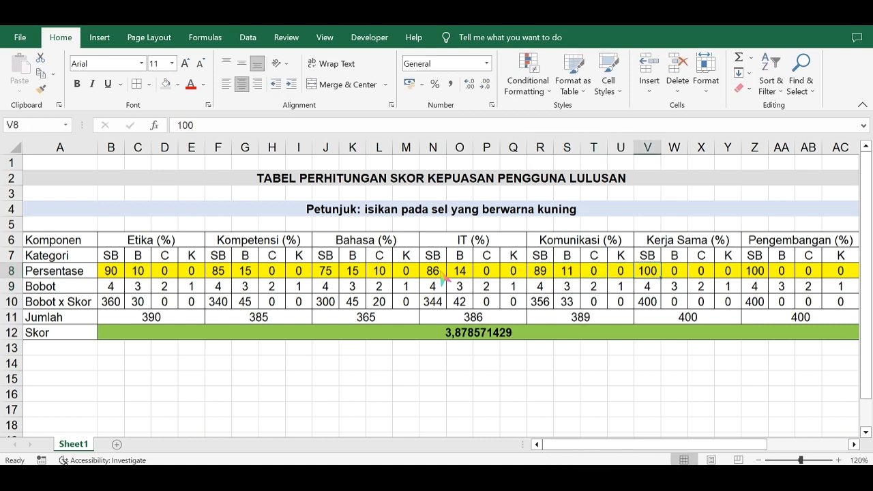
{"action": "type", "text": "95"}
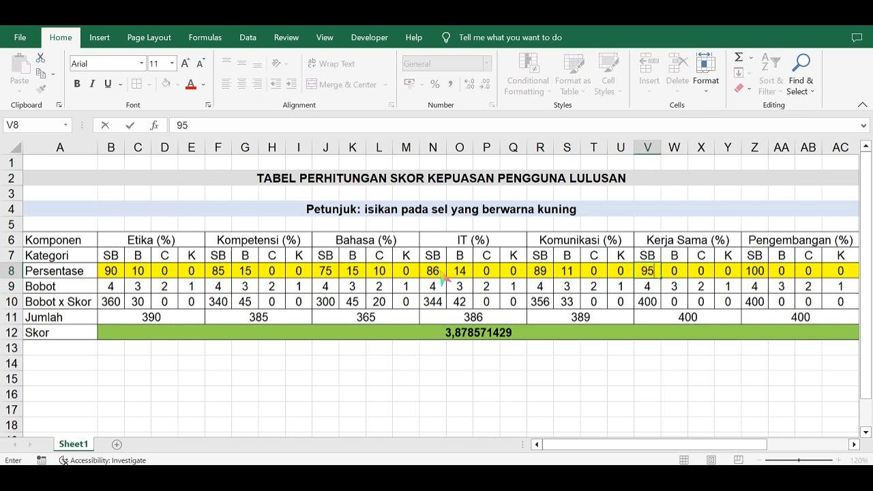
{"action": "key", "text": "Tab"}
{"action": "type", "text": "5"}
{"action": "key", "text": "Tab"}
Set the Pengembangan percentages to 87 for SB, 10 for B and 3 for C
{"action": "key", "text": "Tab"}
{"action": "key", "text": "Tab"}
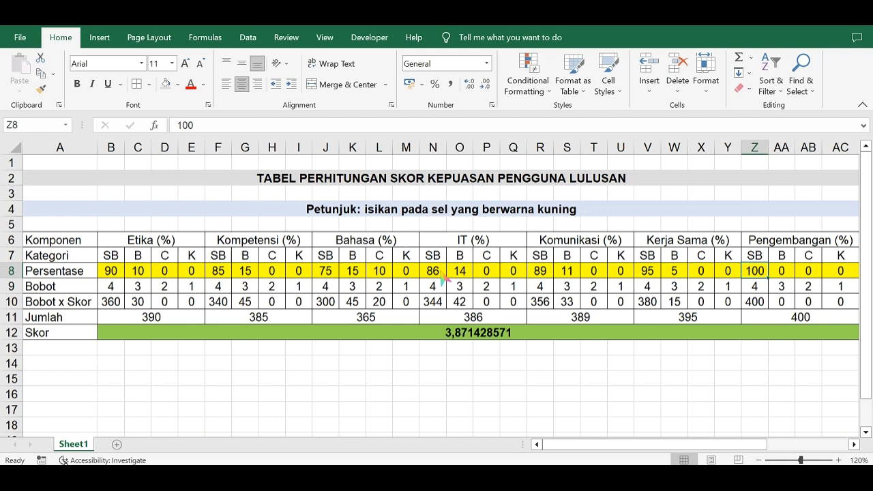
{"action": "type", "text": "87"}
{"action": "key", "text": "Tab"}
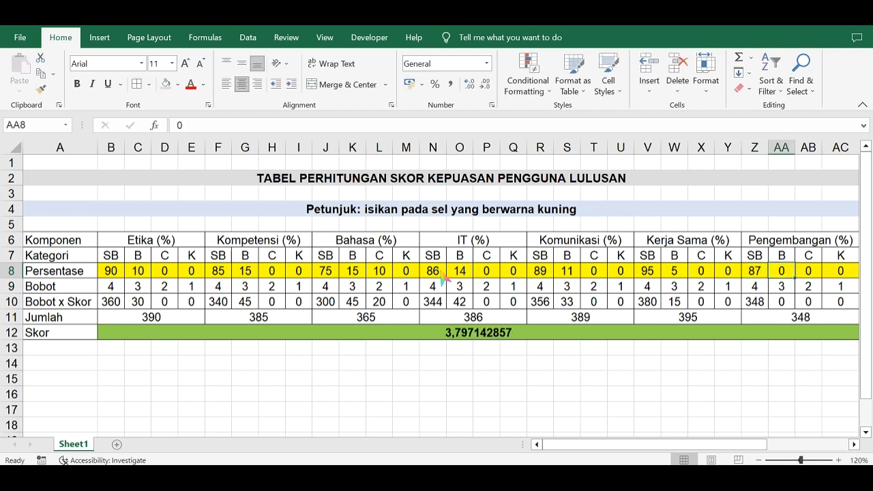
{"action": "type", "text": "10"}
{"action": "key", "text": "Tab"}
{"action": "type", "text": "3"}
{"action": "key", "text": "Return"}
Examine the Jumlah and Skor cells and their formulas against the percentages entered in the Persentase row
{"action": "key", "text": "Down"}
{"action": "key", "text": "Down"}
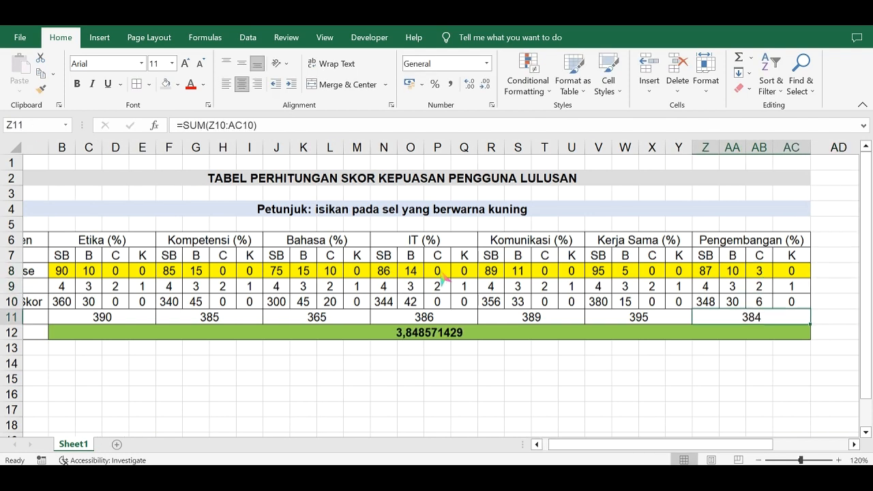
{"action": "key", "text": "Left"}
{"action": "key", "text": "Left"}
{"action": "key", "text": "Left"}
{"action": "key", "text": "Down"}
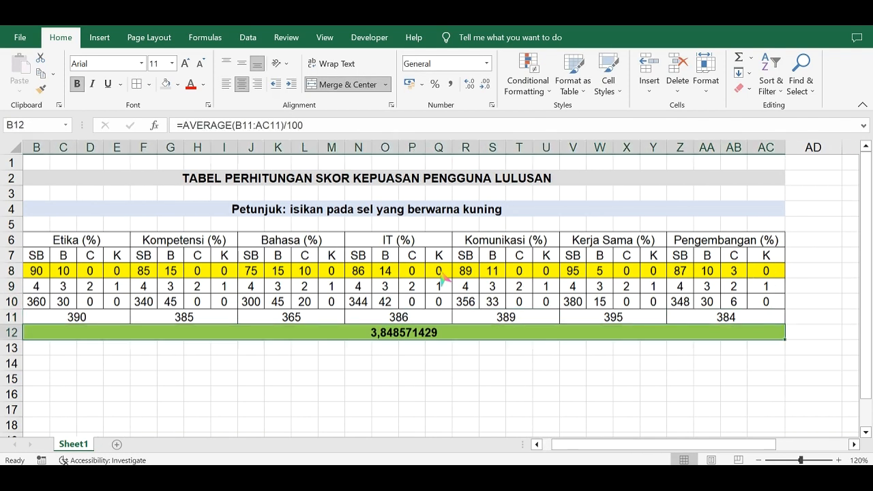
{"action": "key", "text": "Left"}
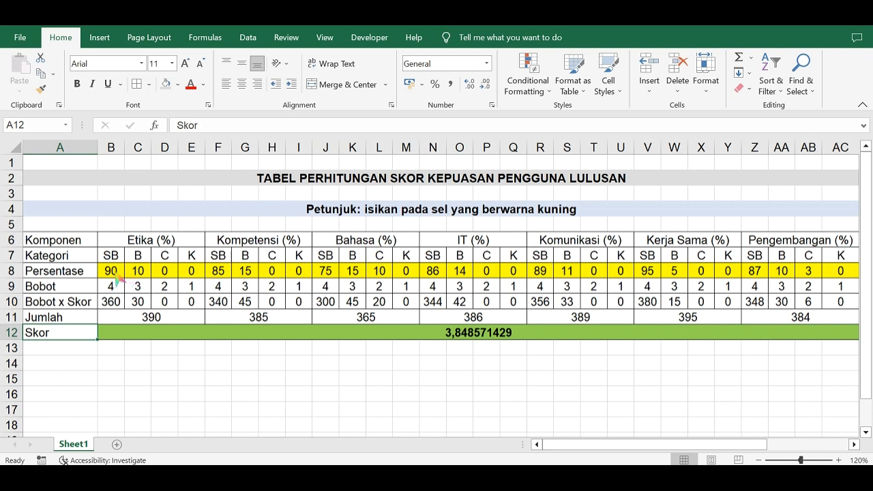
{"action": "left_click_drag", "start_coordinate": [110, 277], "coordinate": [784, 280]}
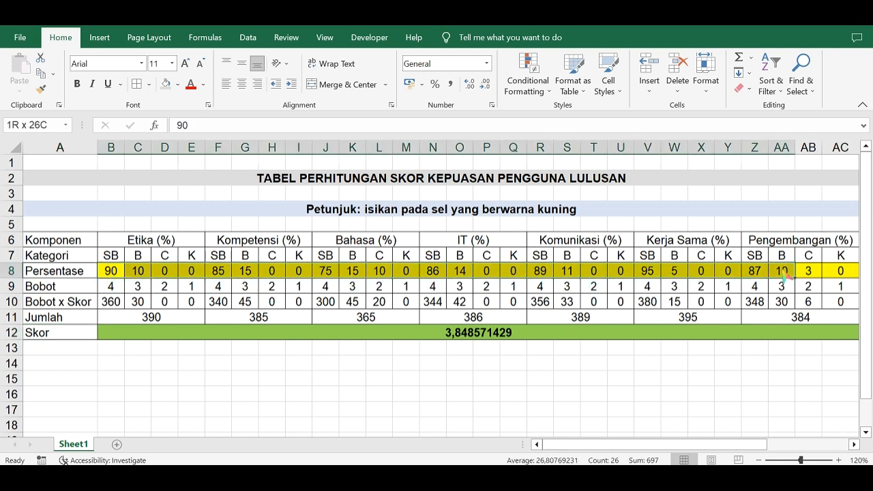
{"action": "left_click", "coordinate": [519, 348]}
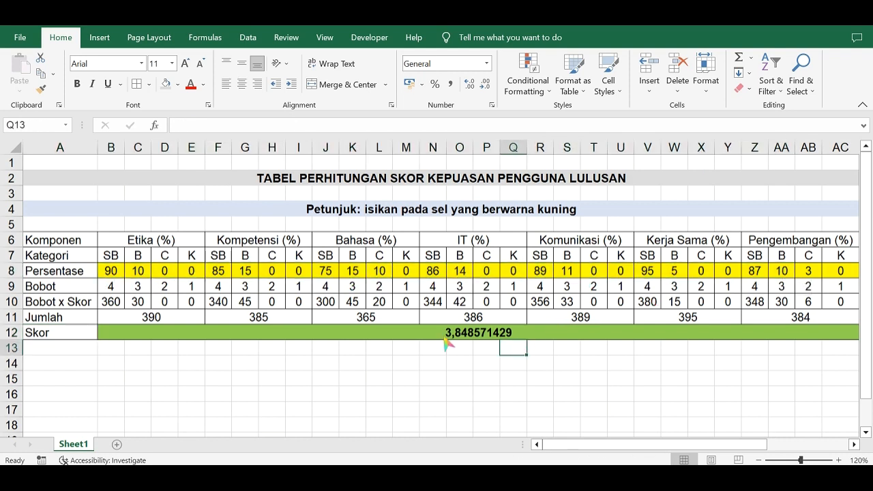
Reduce the number format of the Skor result to two decimal places
{"action": "key", "text": "Up"}
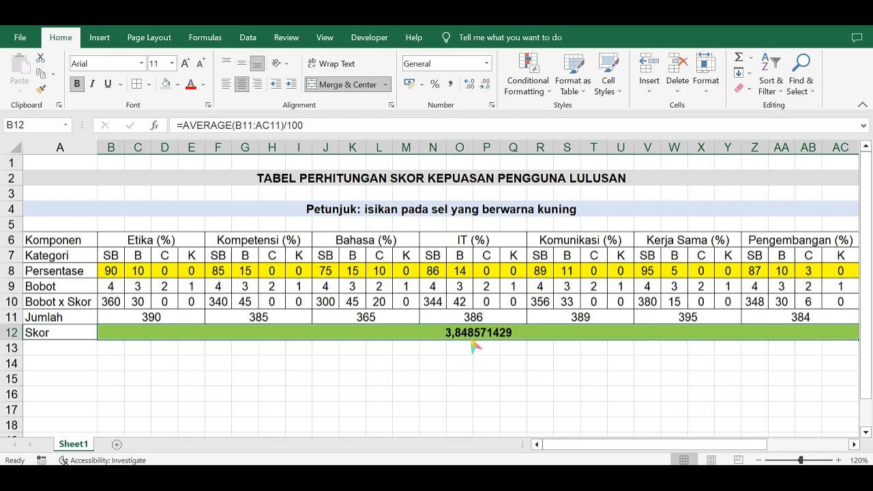
{"action": "left_click", "coordinate": [508, 352]}
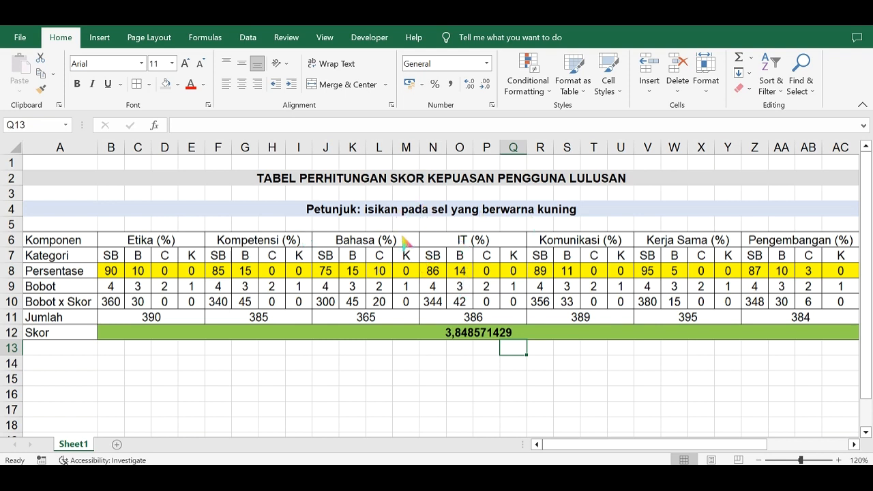
{"action": "left_click", "coordinate": [470, 338]}
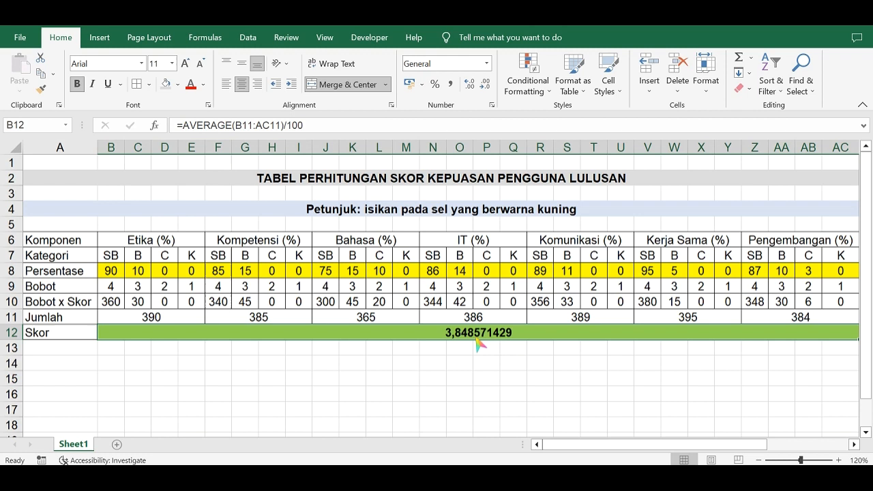
{"action": "left_click", "coordinate": [485, 84]}
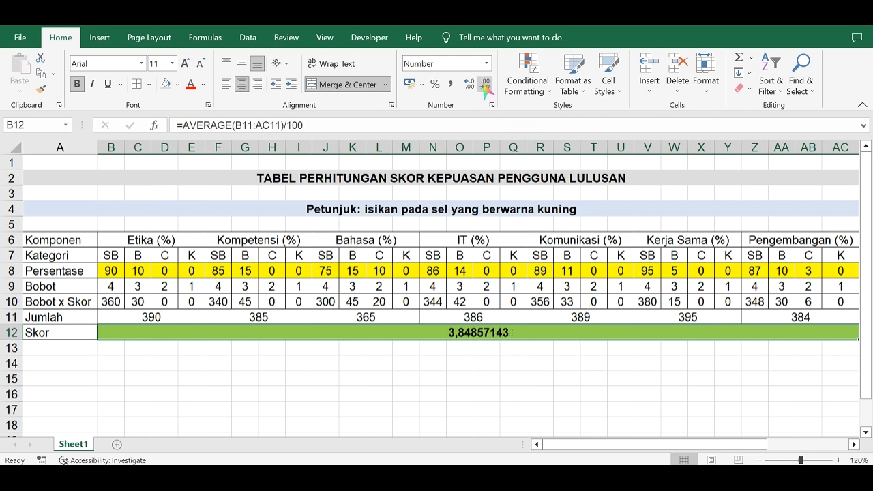
{"action": "left_click", "coordinate": [485, 84]}
{"action": "left_click", "coordinate": [485, 85]}
{"action": "left_click", "coordinate": [485, 84]}
{"action": "left_click", "coordinate": [485, 84]}
{"action": "left_click", "coordinate": [485, 85]}
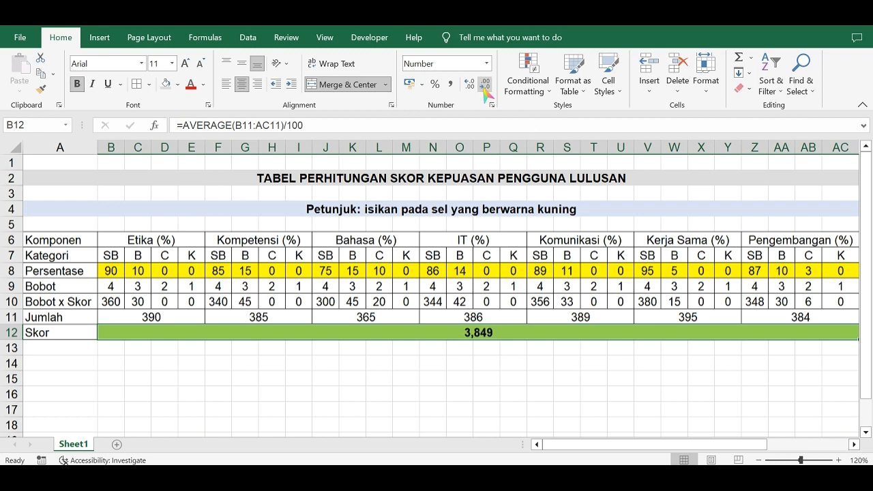
{"action": "left_click", "coordinate": [485, 84]}
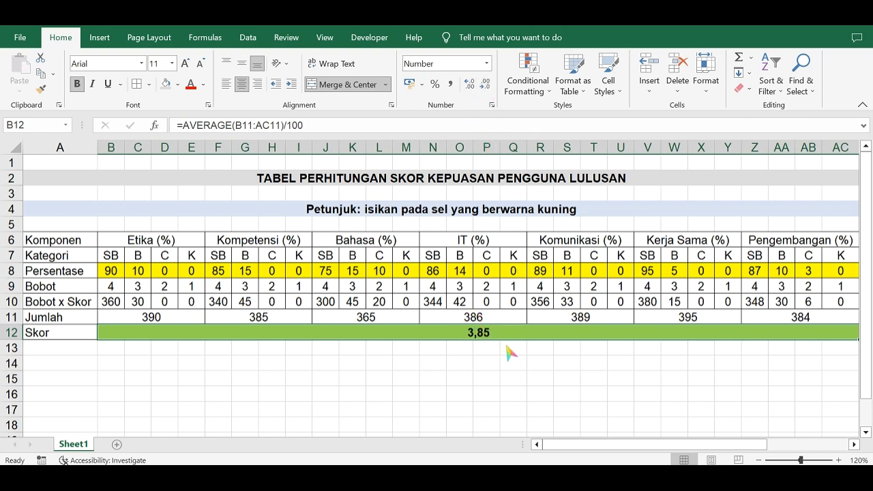
{"action": "left_click", "coordinate": [489, 365]}
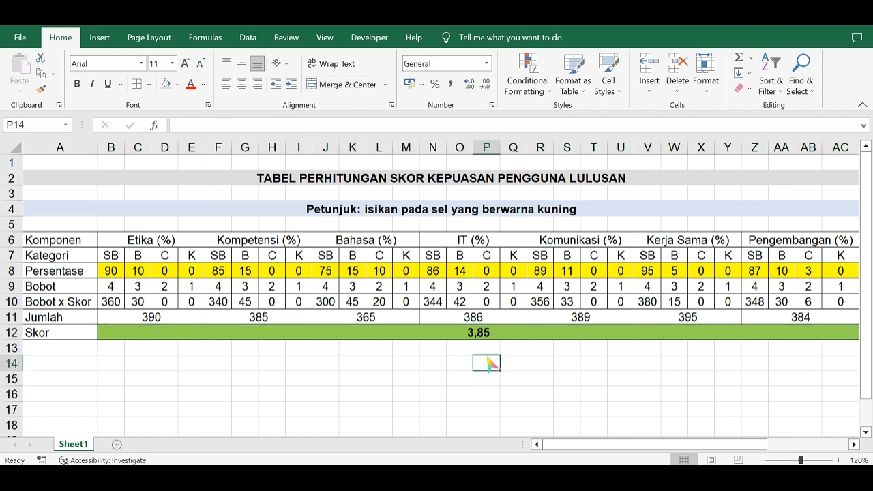
{"action": "left_click", "coordinate": [359, 364]}
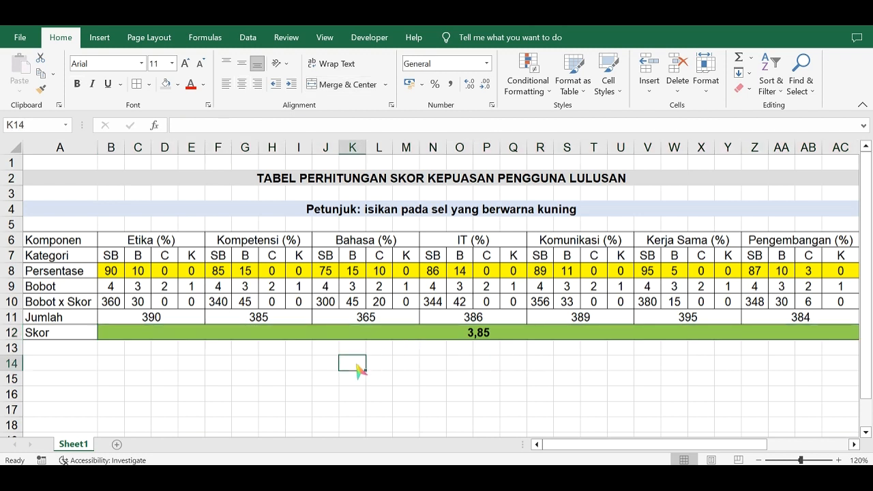
{"action": "left_click", "coordinate": [414, 197]}
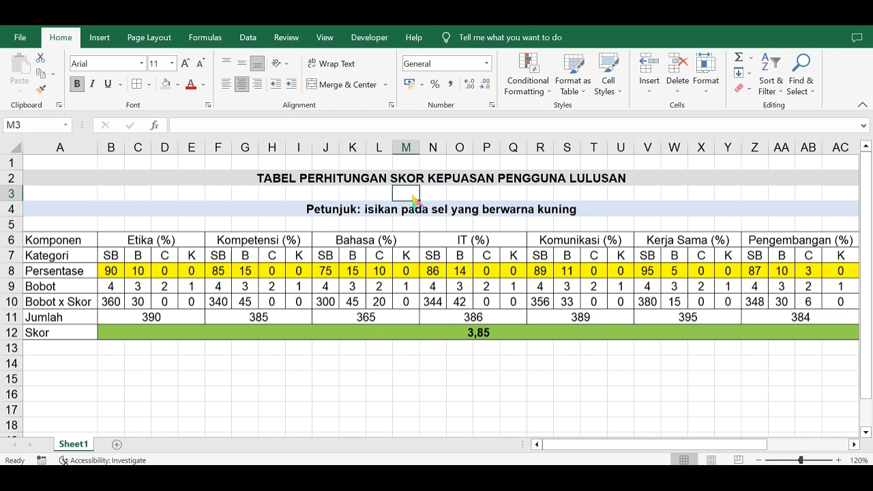
{"action": "left_click", "coordinate": [288, 198]}
{"action": "left_click", "coordinate": [230, 198]}
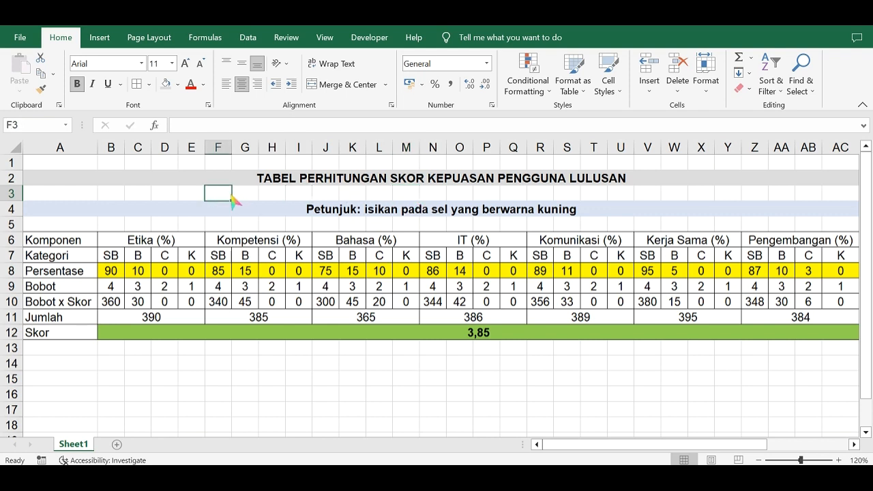
{"action": "left_click", "coordinate": [534, 374]}
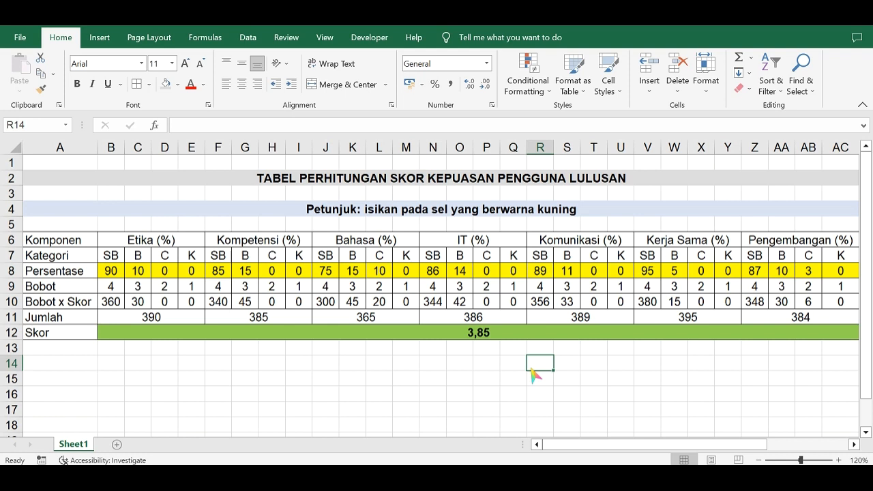
{"action": "left_click", "coordinate": [473, 334]}
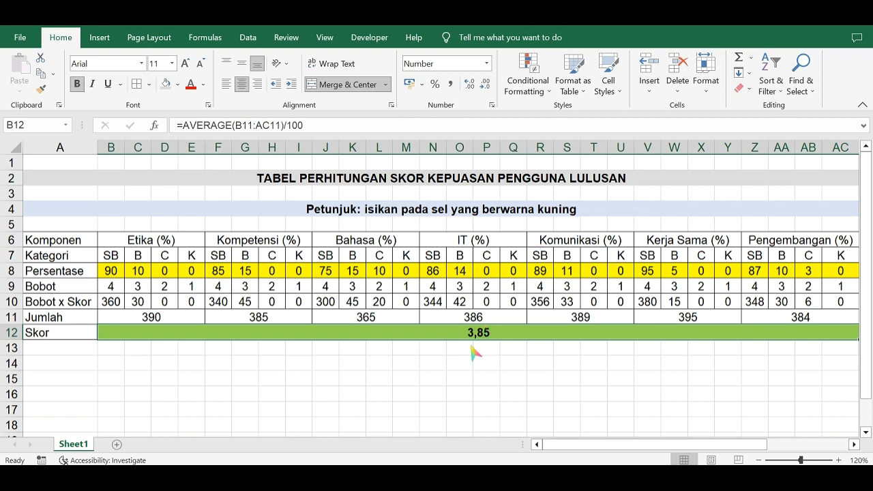
{"action": "left_click", "coordinate": [482, 386]}
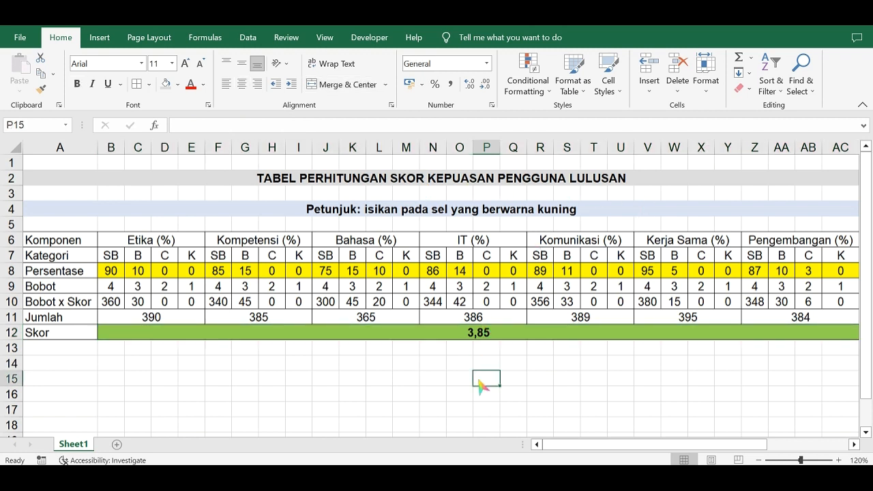